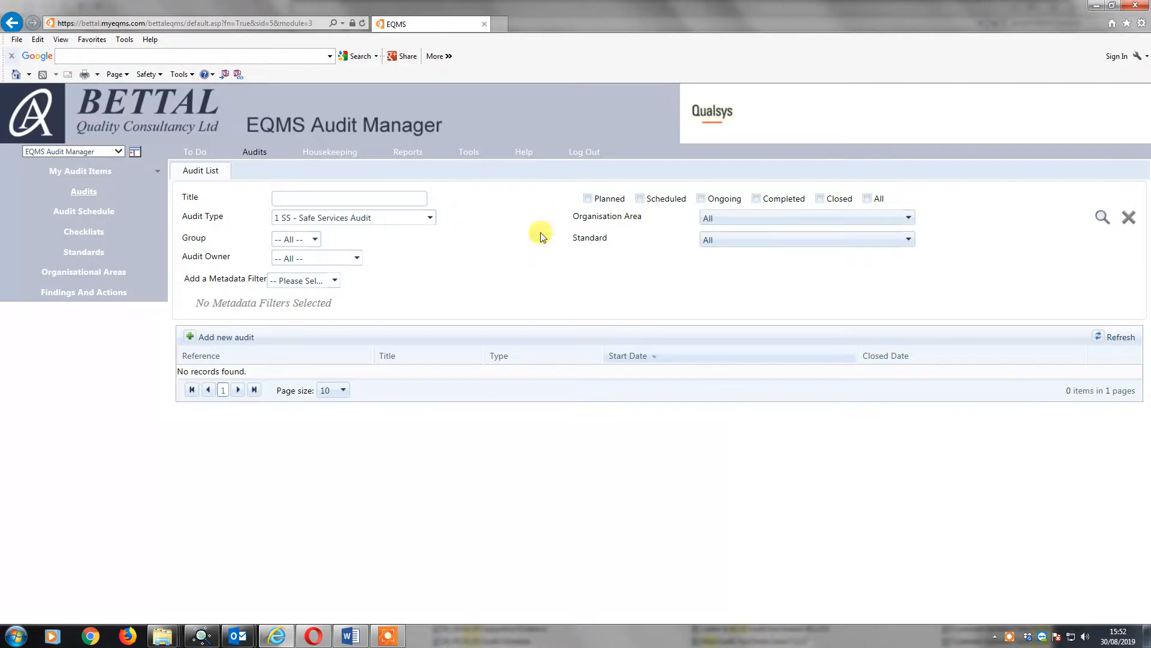
pyautogui.click(430, 218)
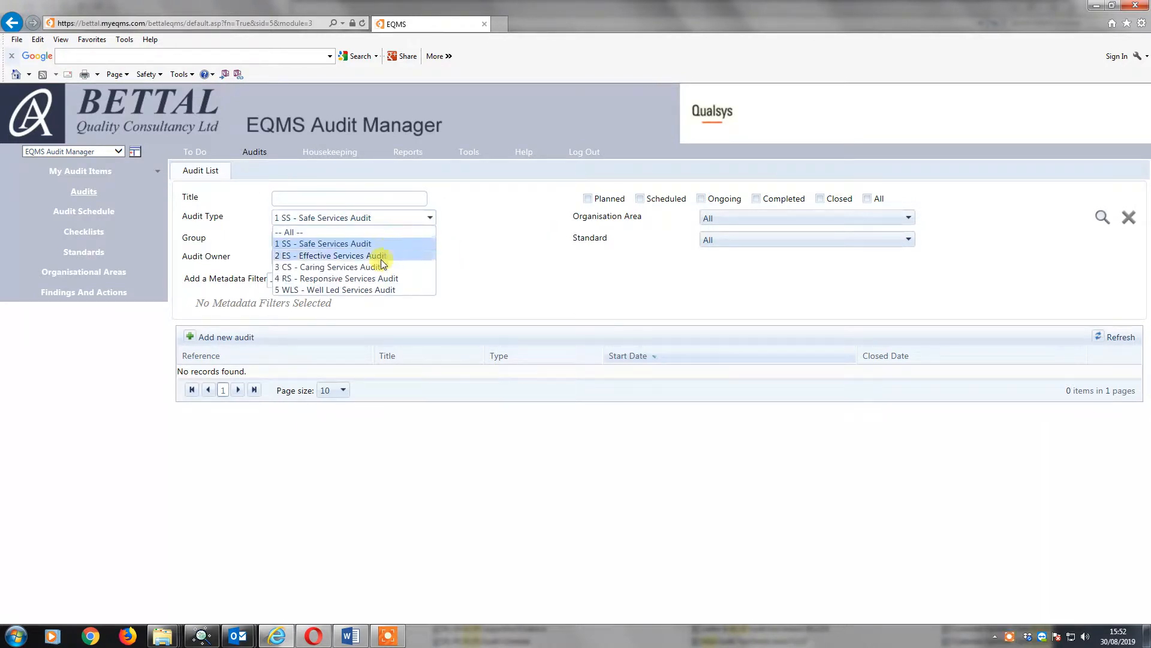
pyautogui.click(492, 292)
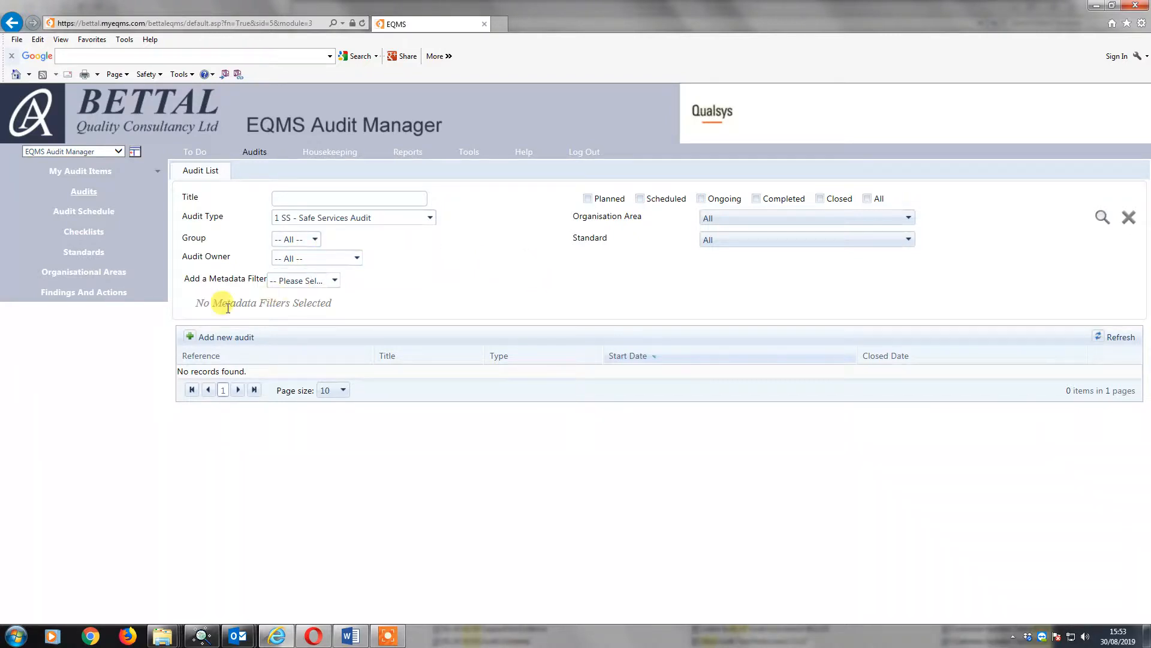
# Start a new audit with both the reference and the title set to "Safe Services".
pyautogui.click(192, 336)
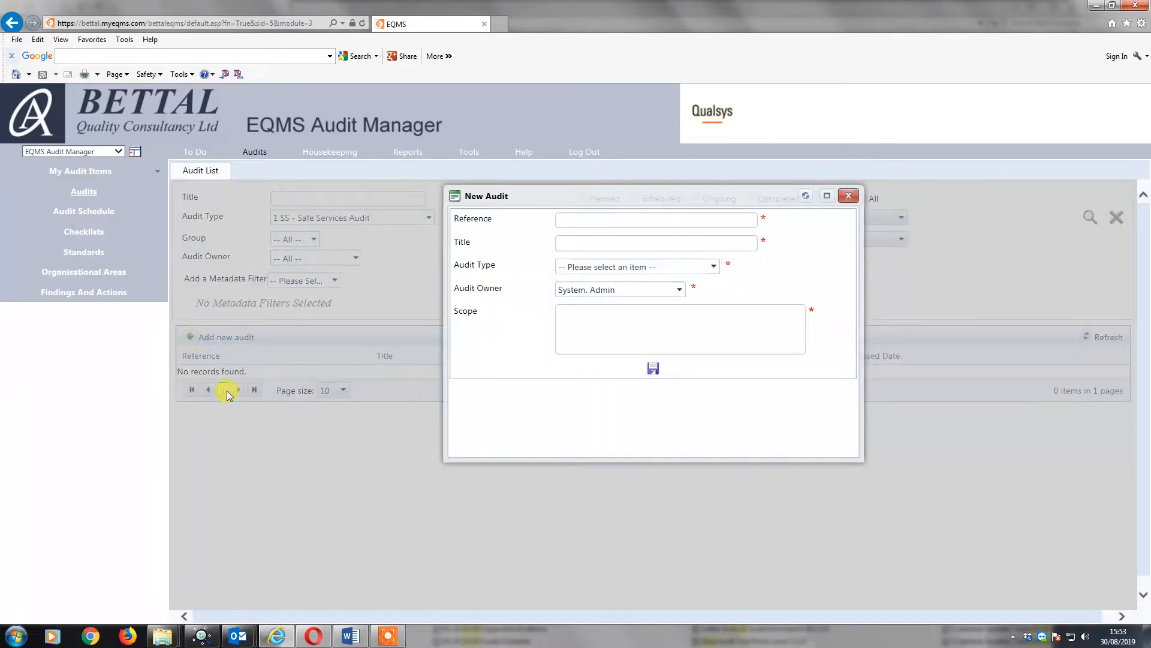
pyautogui.click(568, 218)
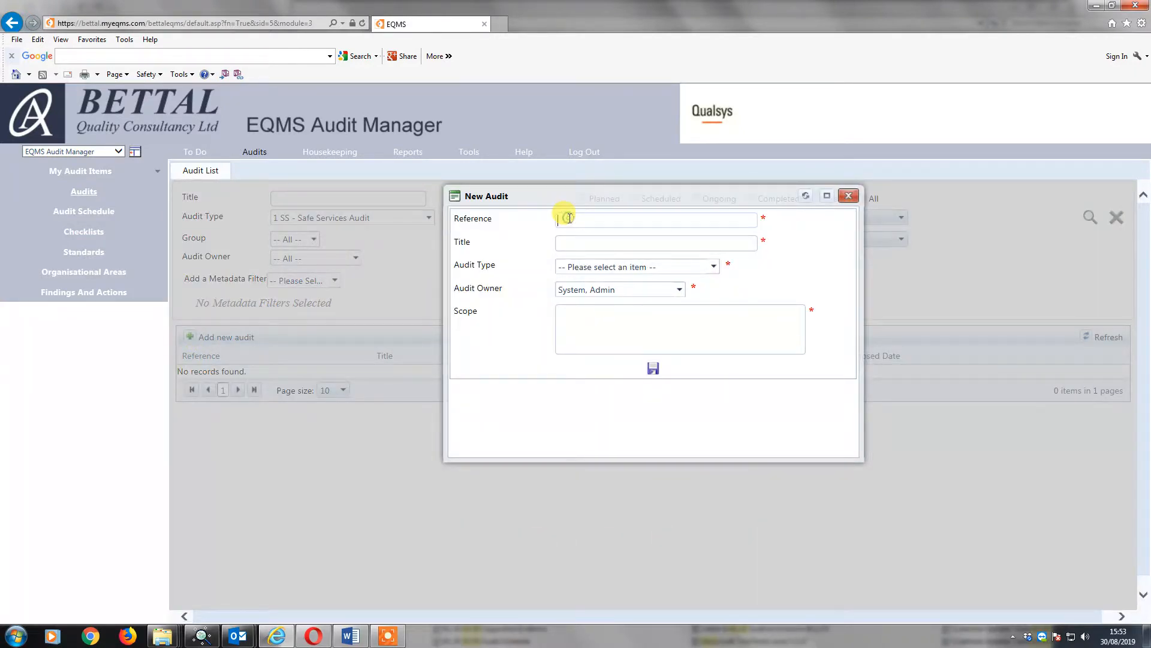
pyautogui.write('sa')
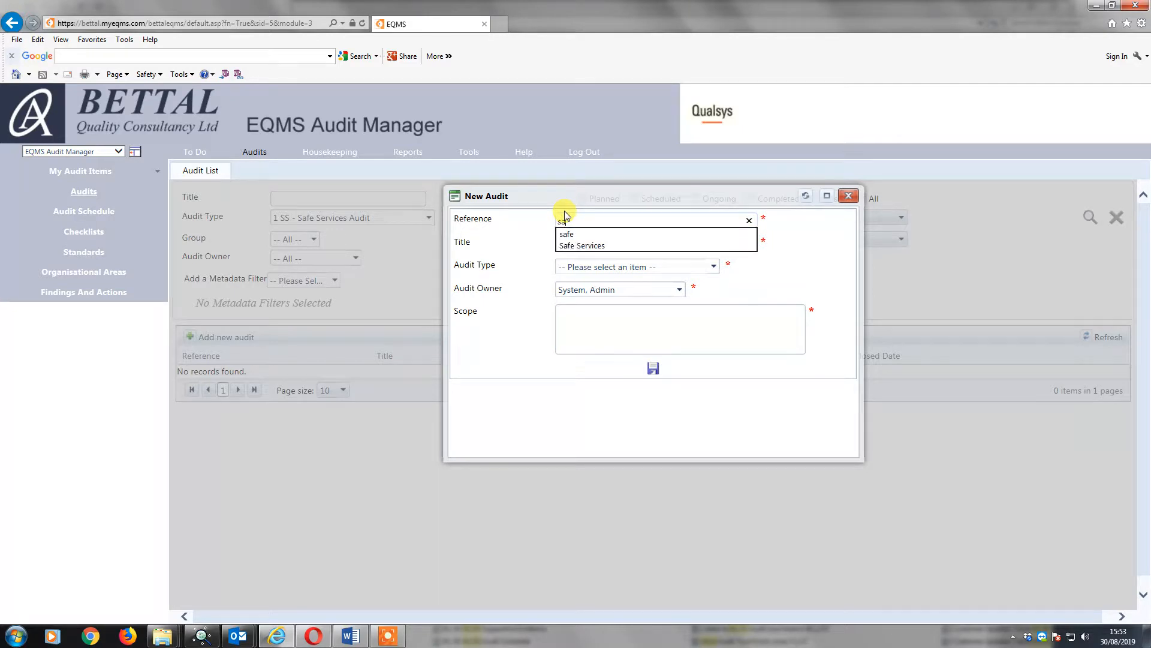
pyautogui.click(577, 246)
pyautogui.click(578, 244)
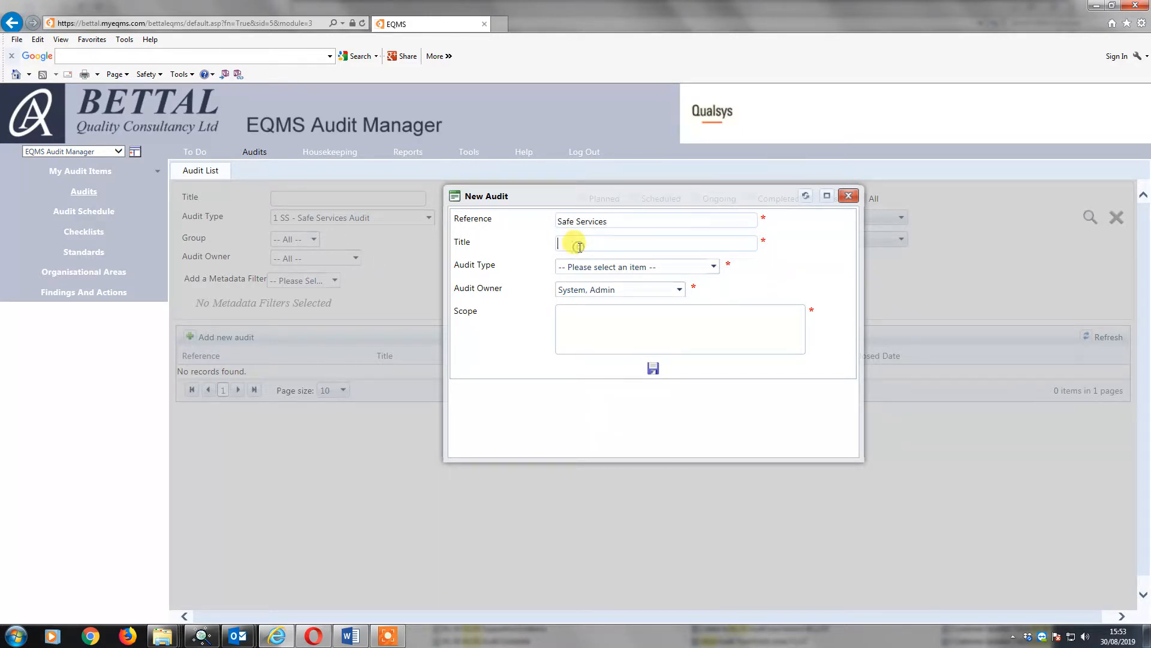
pyautogui.write('s')
pyautogui.click(581, 258)
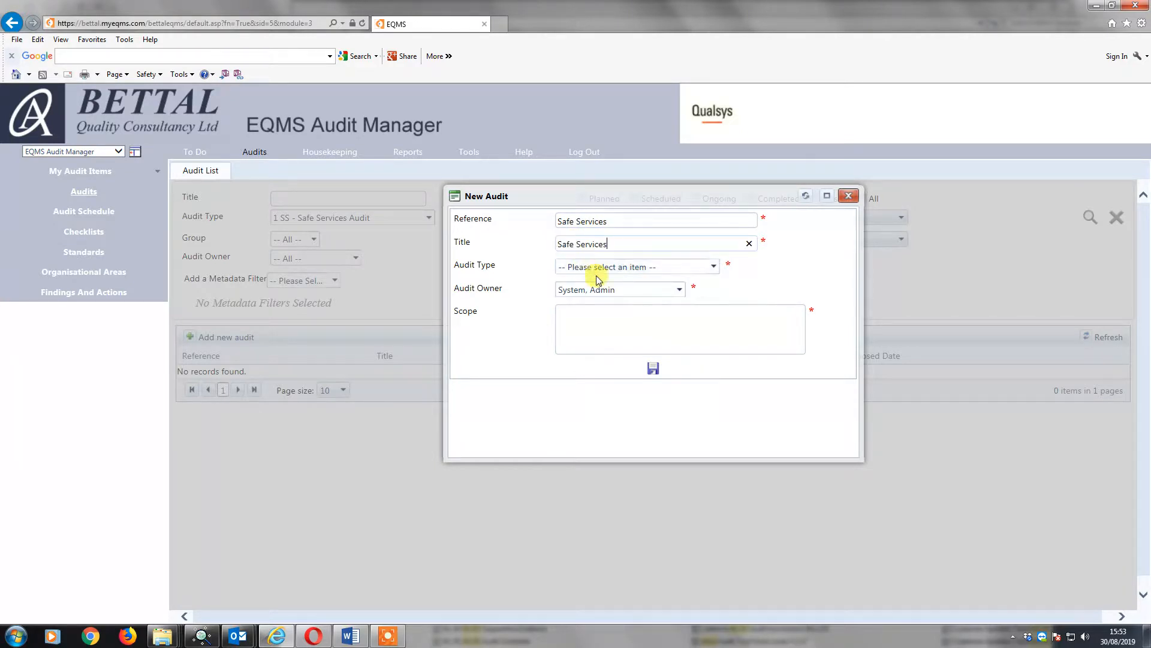
# Set the new audit's type to "1 SS - Safe Services Audit" and its scope to "safe", and save it.
pyautogui.click(713, 267)
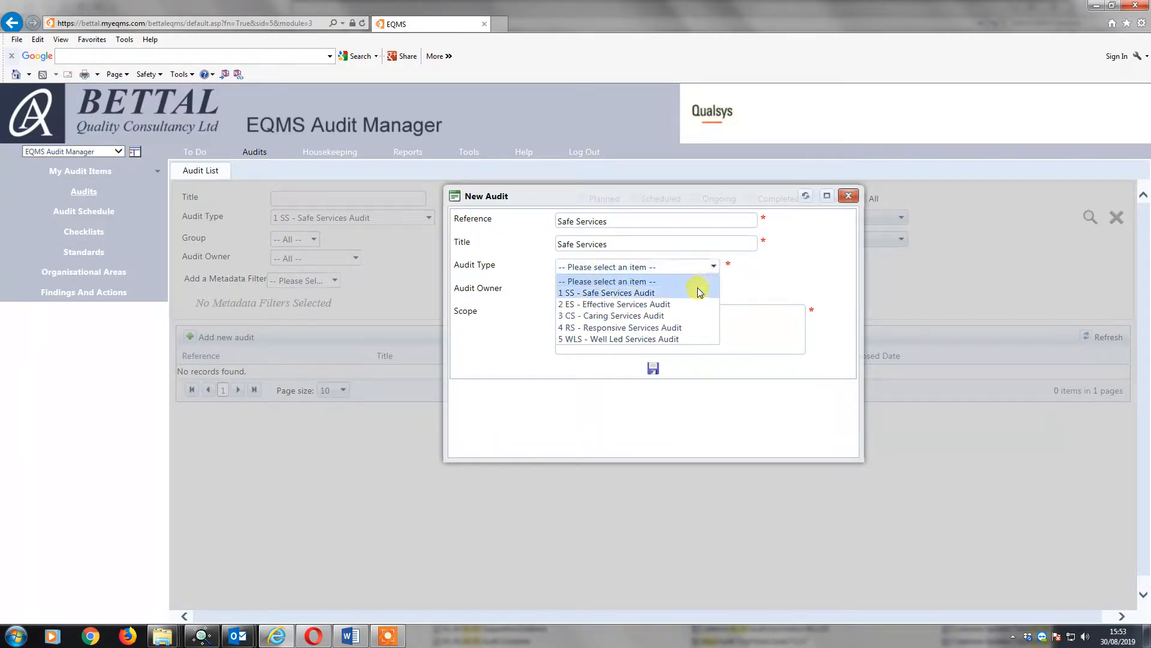
pyautogui.click(697, 288)
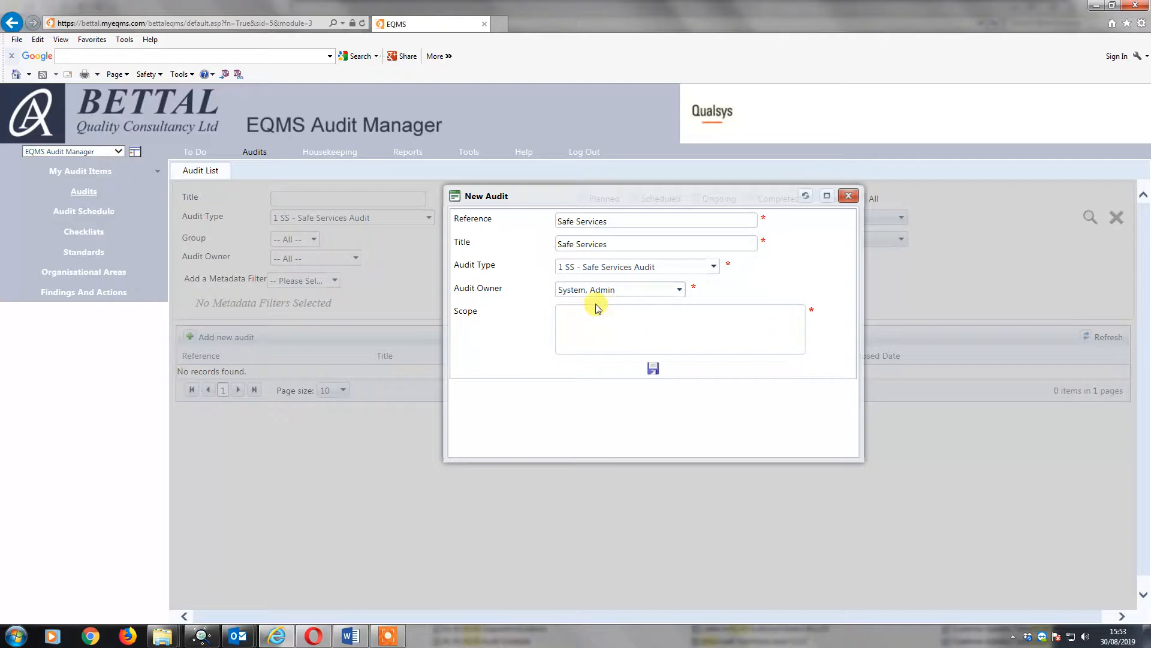
pyautogui.click(595, 320)
pyautogui.write('safe')
pyautogui.click(653, 368)
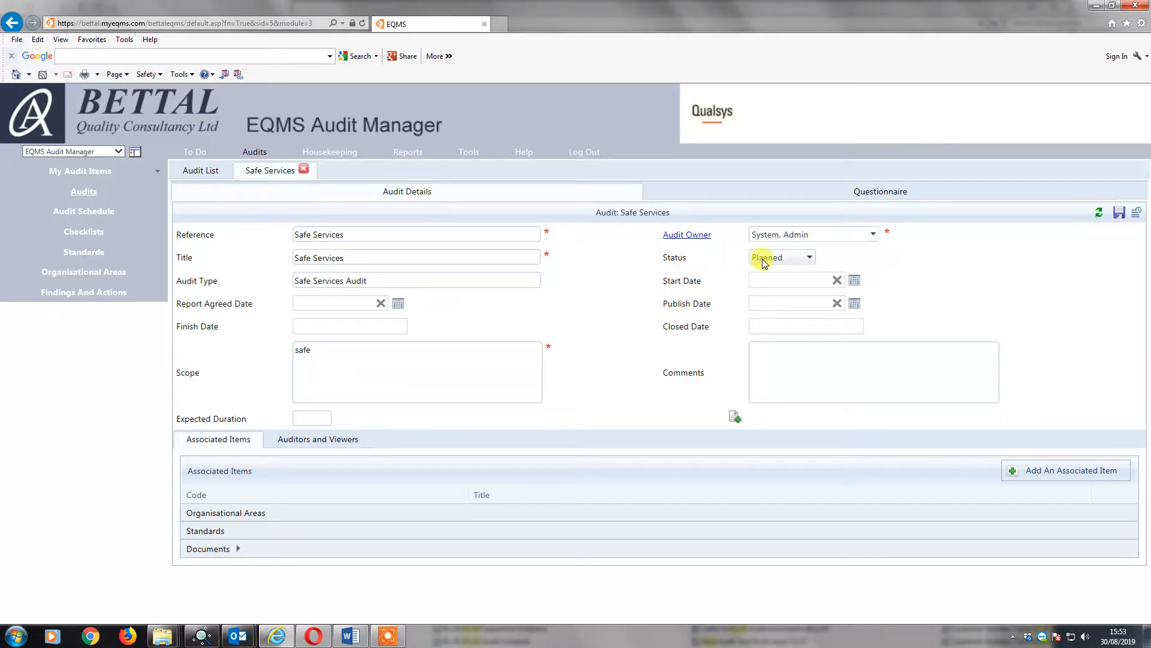
# Set the audit's status to Ongoing and its start date to 30 July 2019.
pyautogui.click(811, 260)
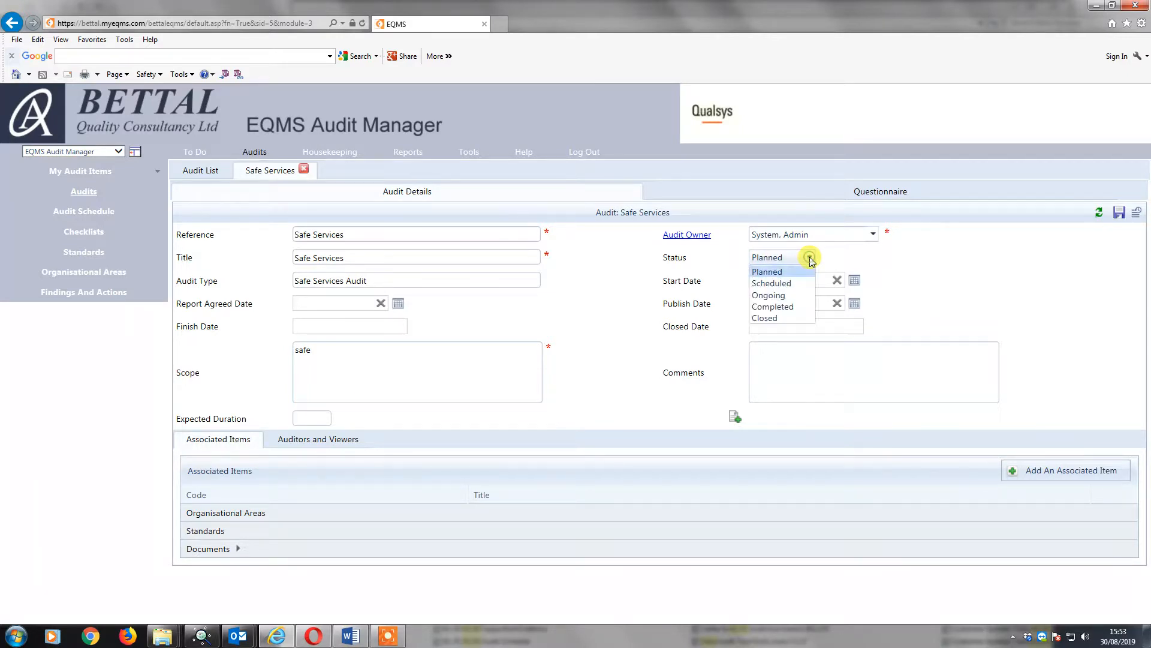
pyautogui.click(773, 295)
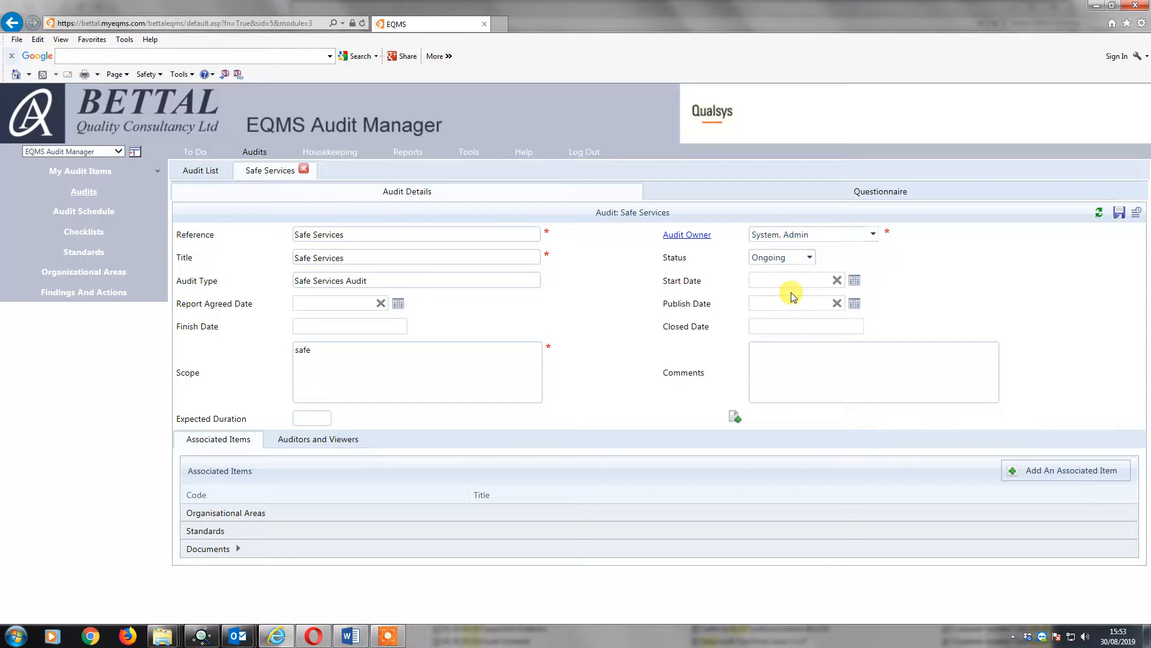
pyautogui.click(854, 281)
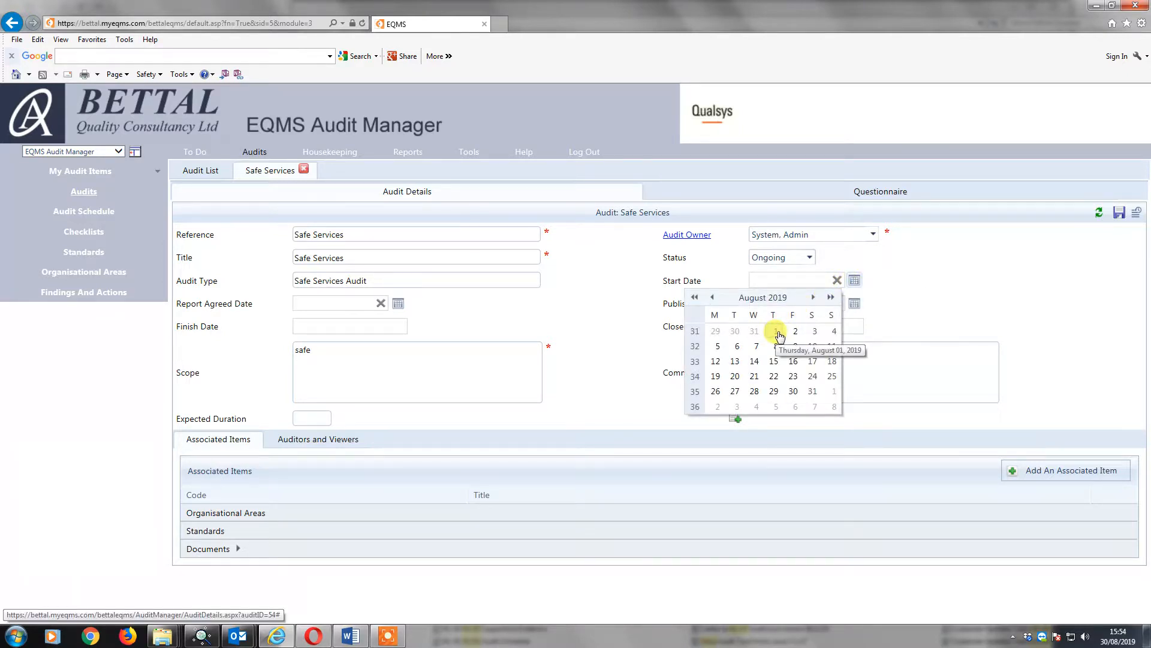
pyautogui.click(735, 331)
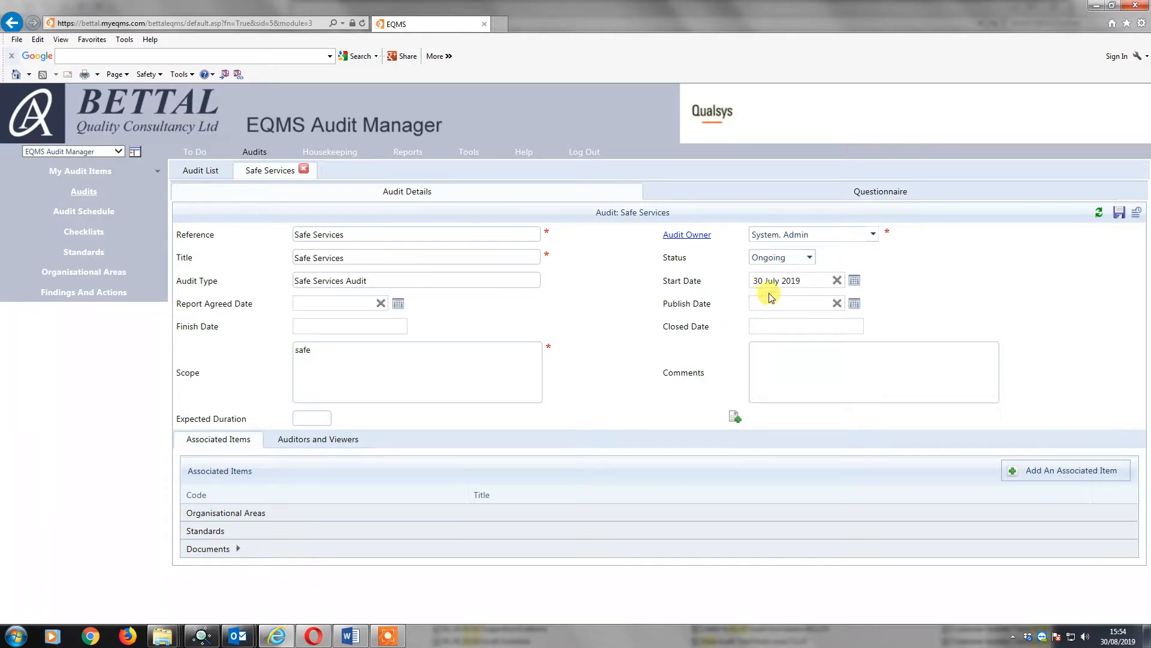
# Set the audit's publish date to 06 September 2019 and save the audit details.
pyautogui.click(855, 304)
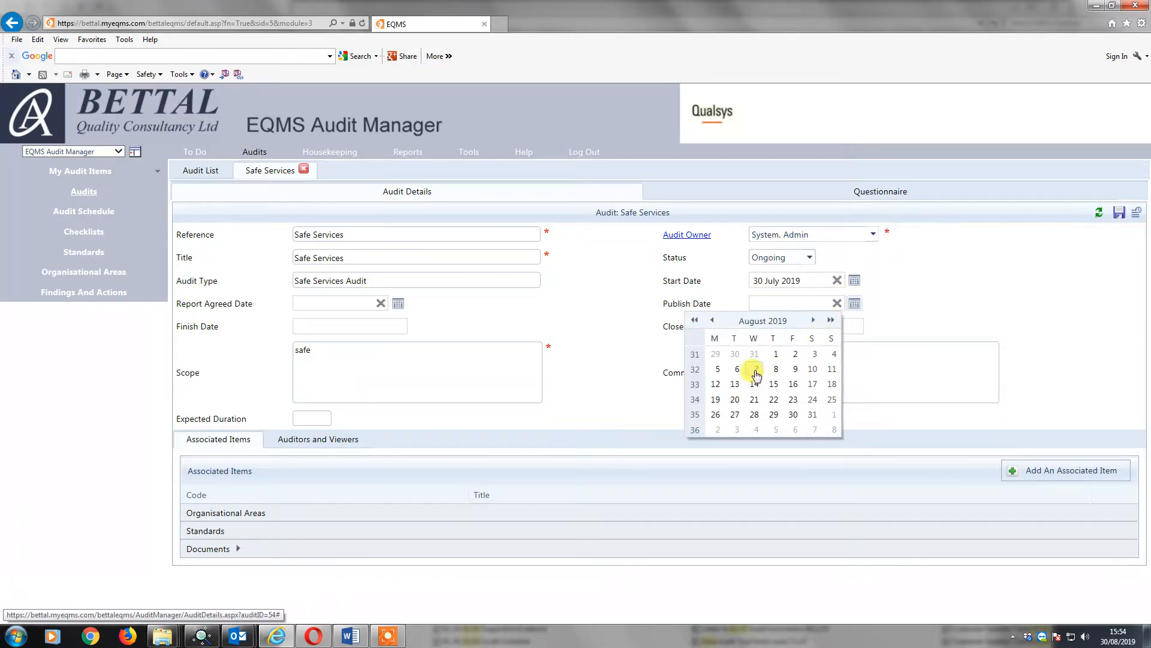
pyautogui.click(814, 321)
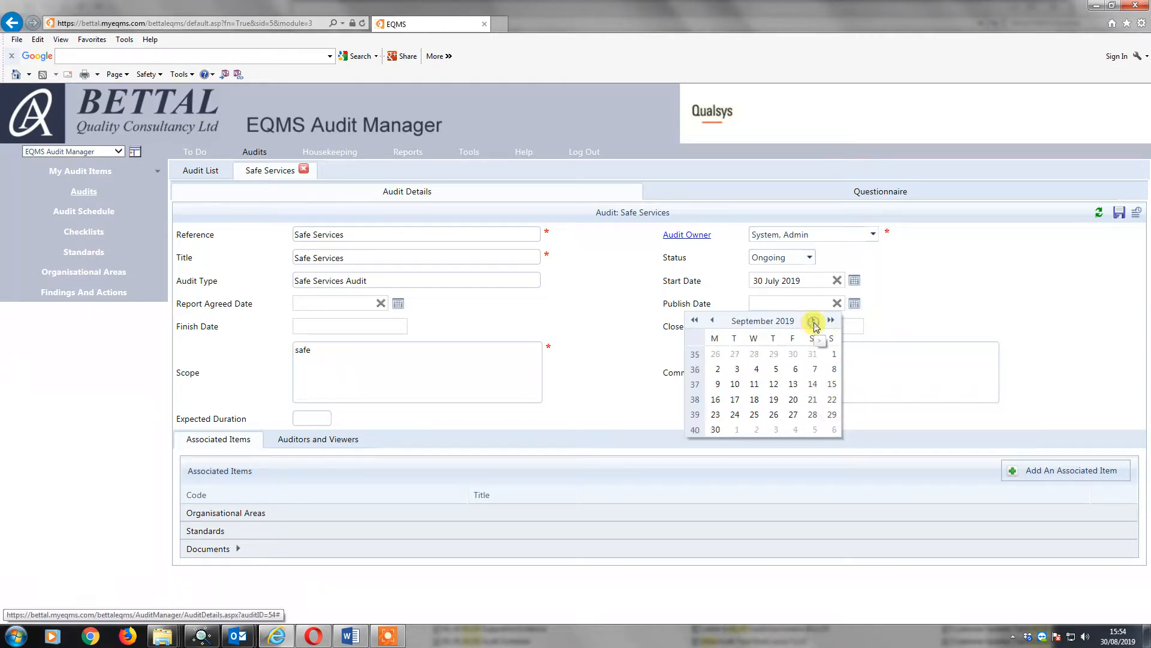
pyautogui.click(795, 370)
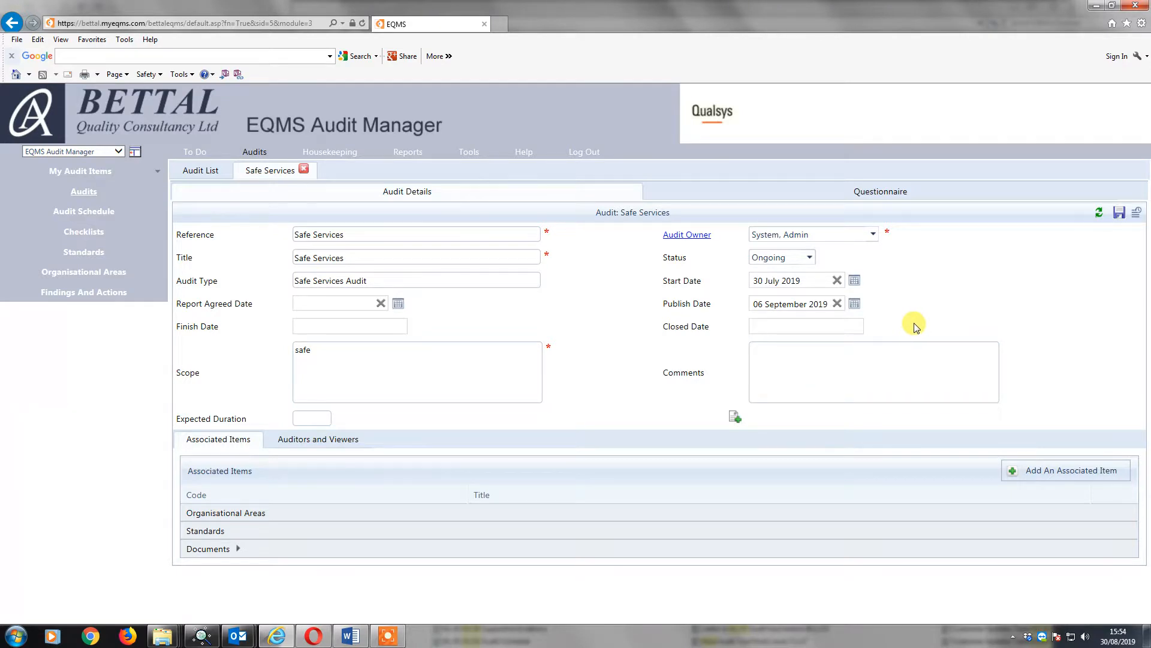
pyautogui.click(1119, 212)
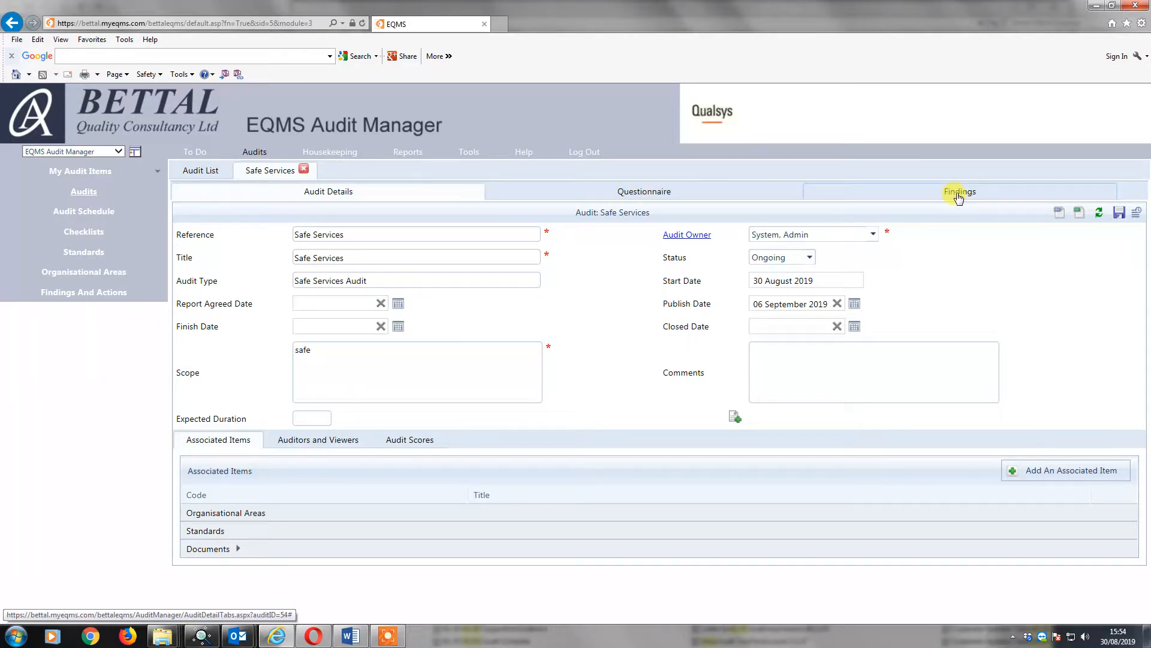
# Open the audit's questionnaire and check out all assigned sections.
pyautogui.click(657, 197)
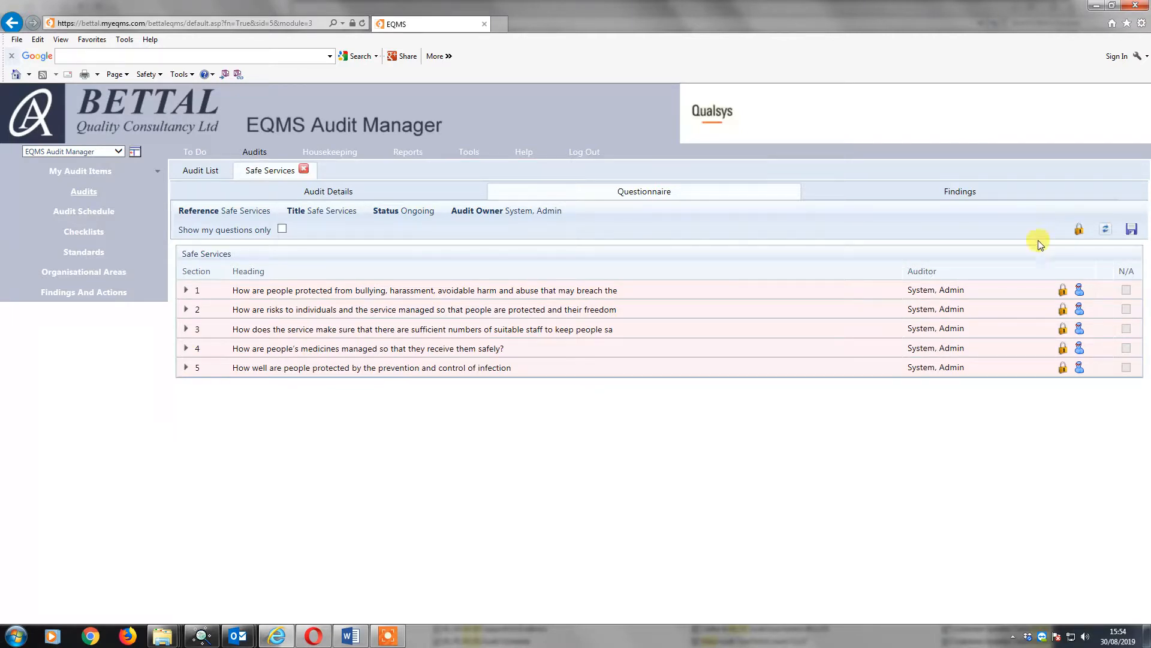
pyautogui.click(1079, 231)
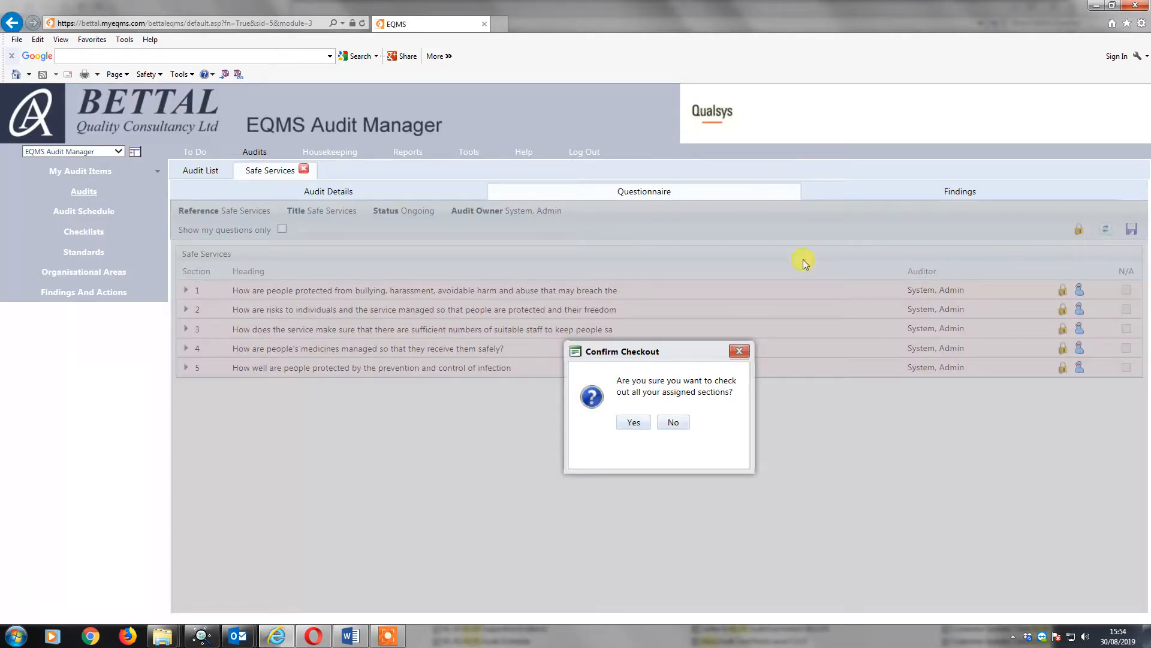
pyautogui.click(634, 422)
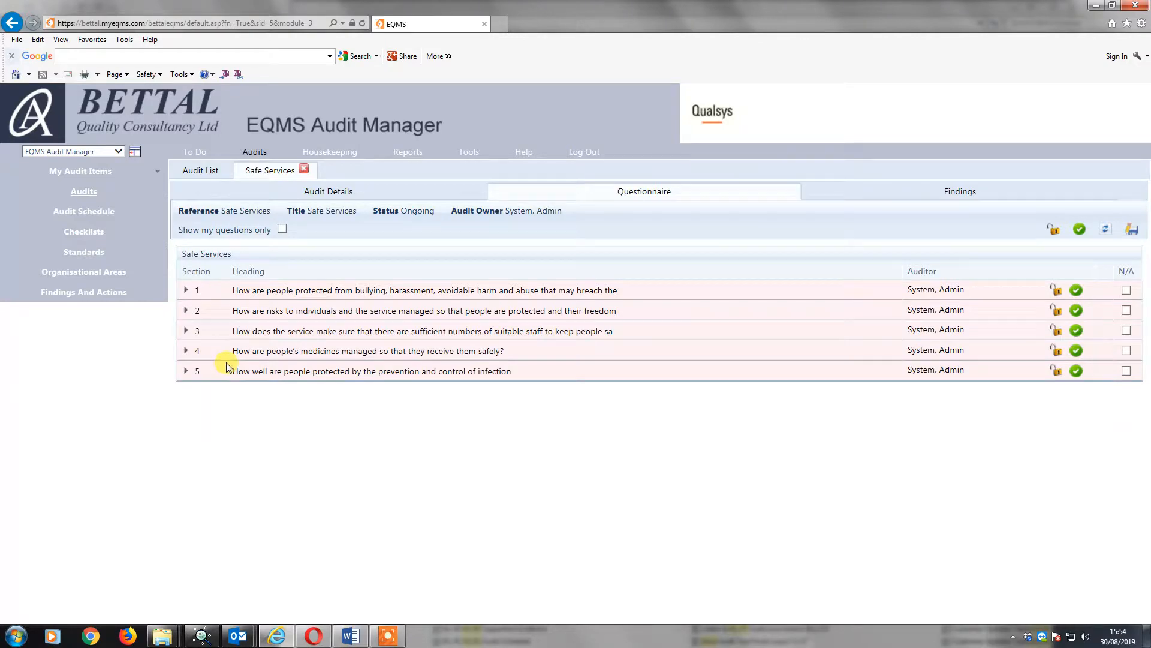
# Expand questionnaire sections 1, 2 and 3 and look through their questions.
pyautogui.click(186, 291)
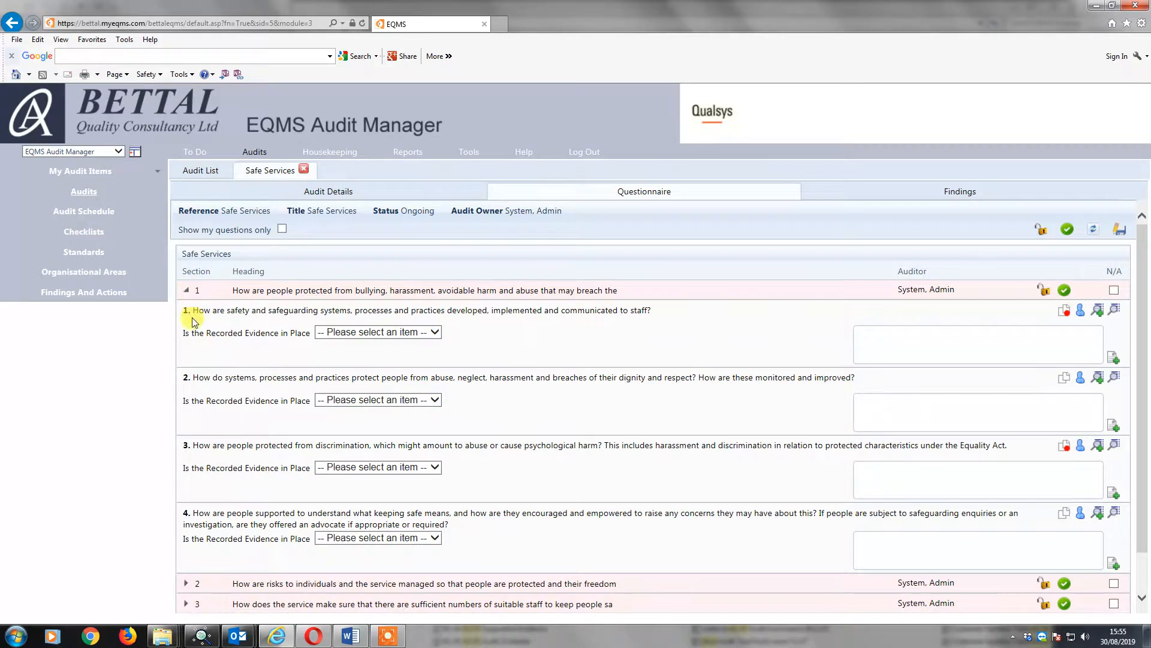
pyautogui.scroll(-1, 213, 357)
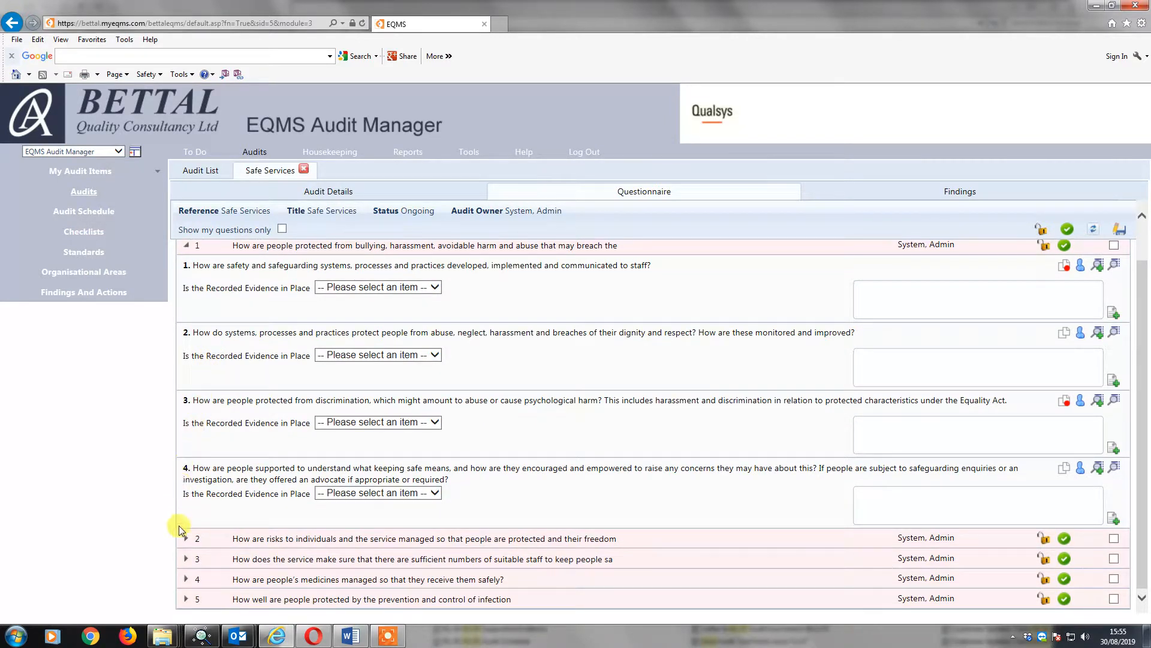
pyautogui.click(185, 539)
pyautogui.scroll(-4, 193, 510)
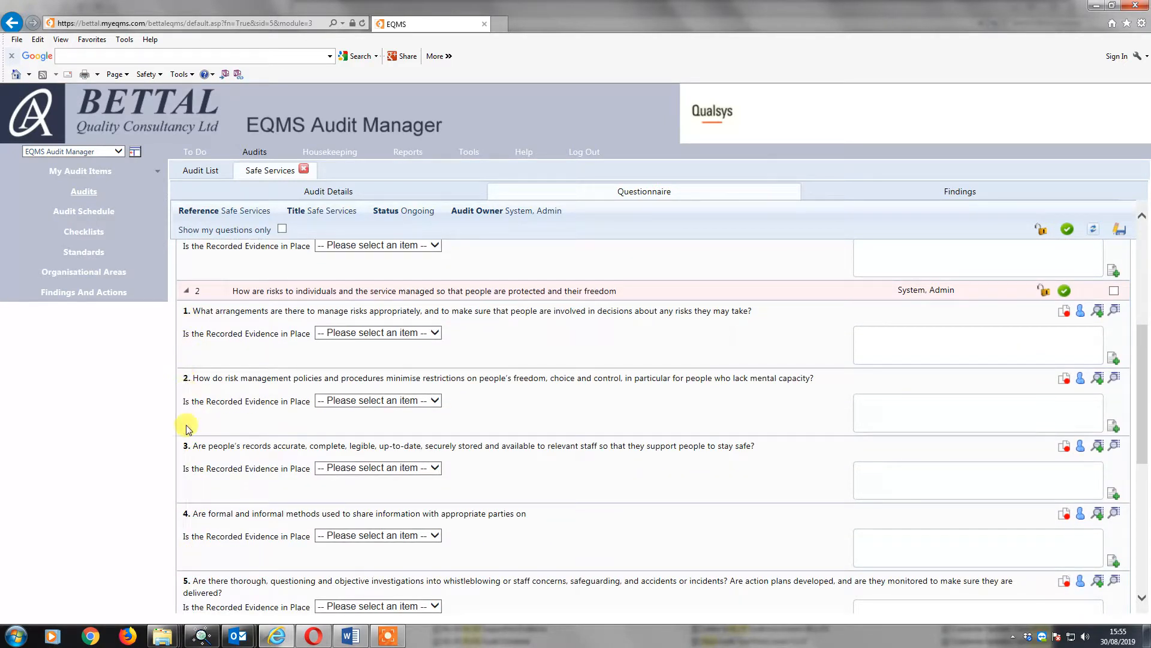
pyautogui.scroll(-6, 190, 499)
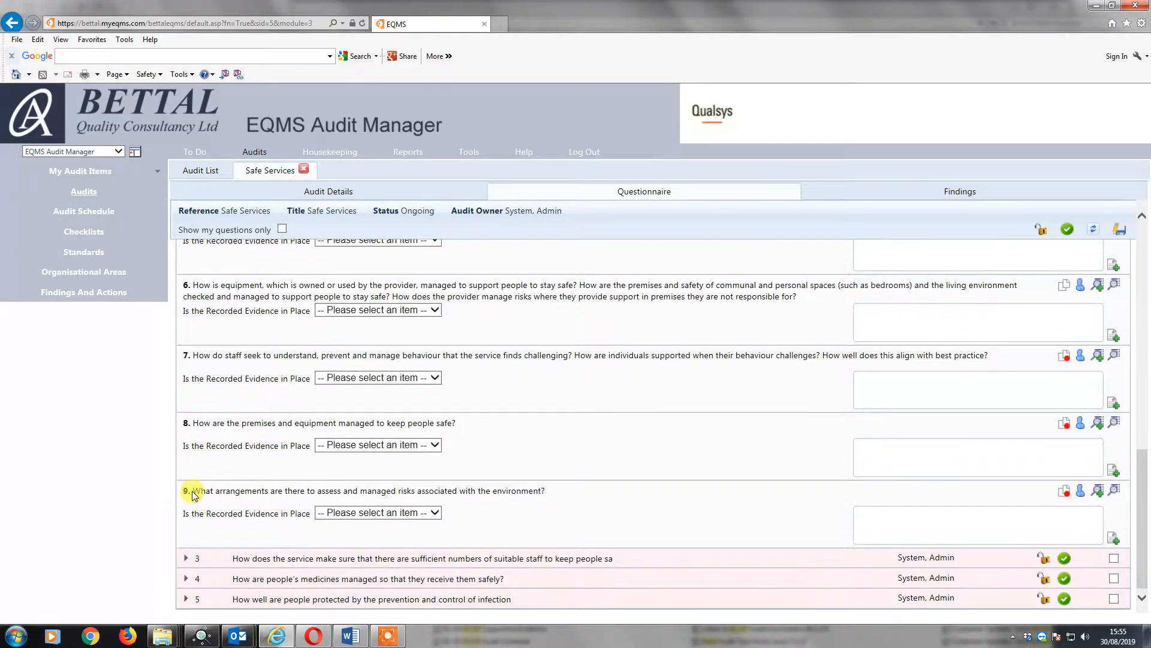
pyautogui.click(184, 558)
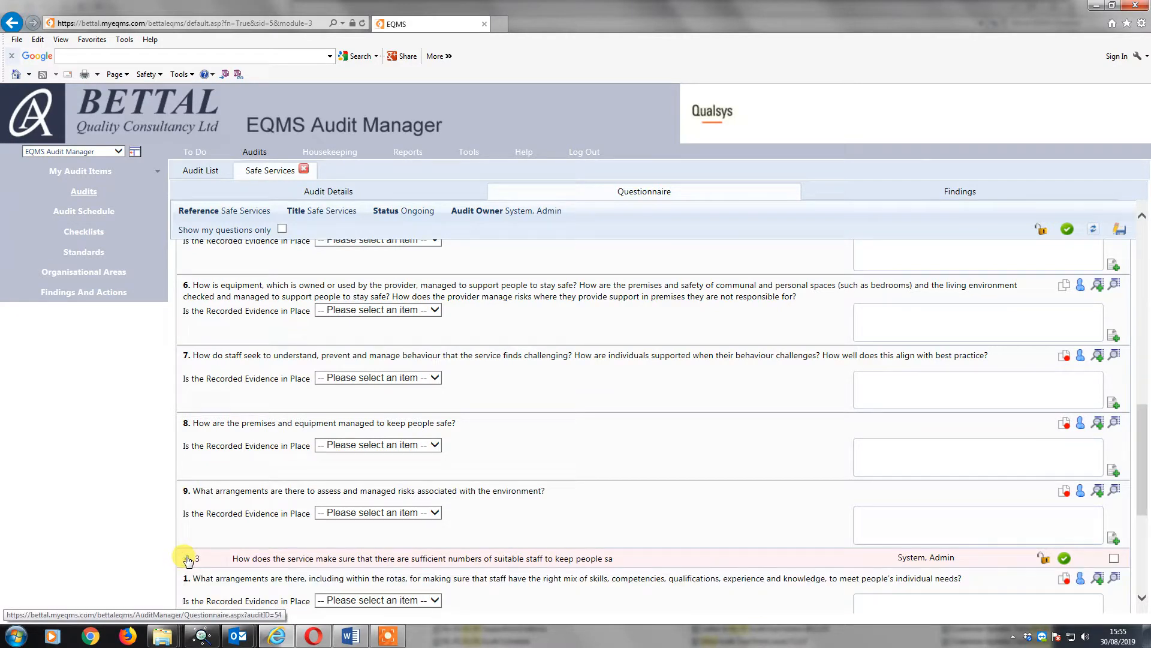
pyautogui.scroll(-4, 231, 557)
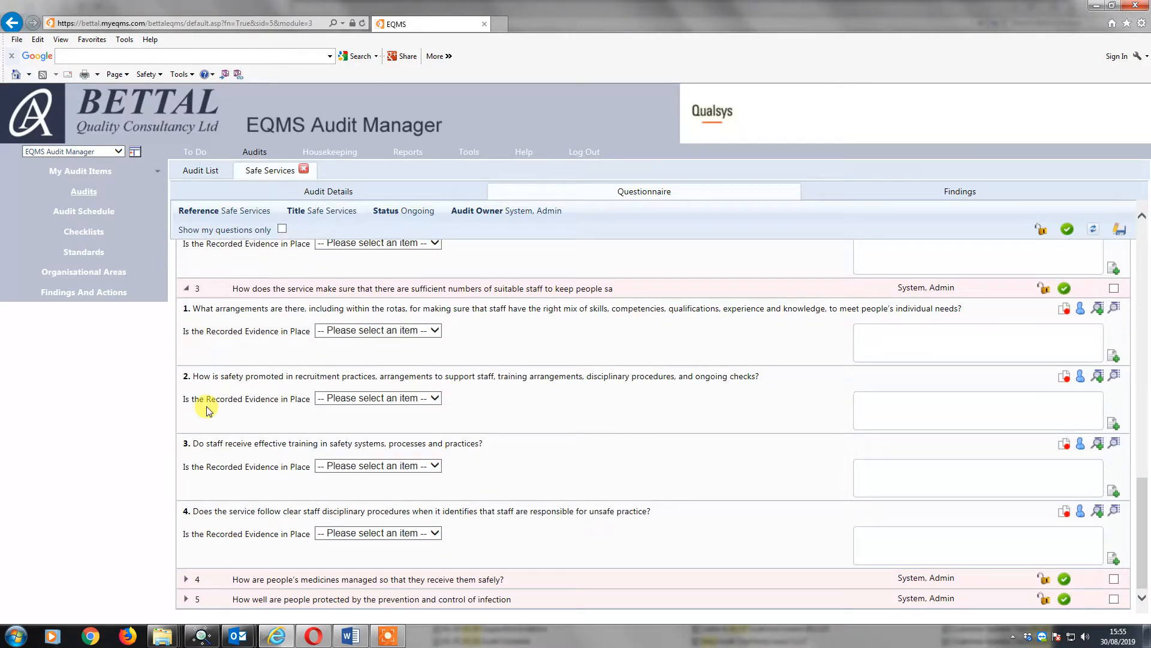
pyautogui.scroll(12, 684, 378)
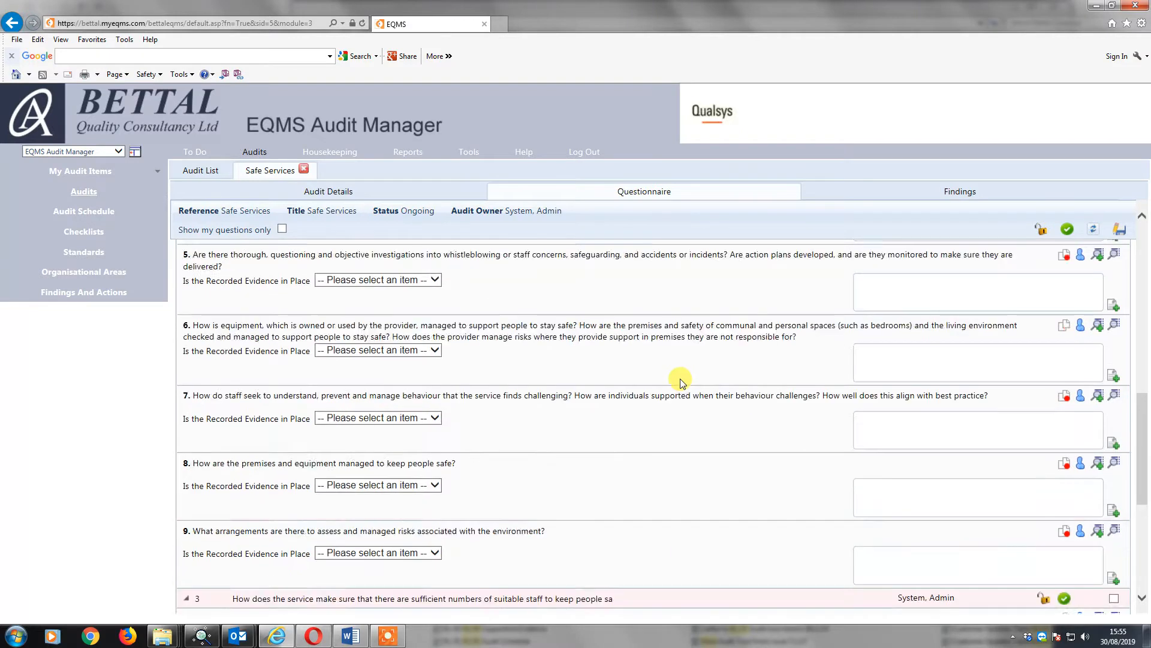
pyautogui.scroll(1, 665, 346)
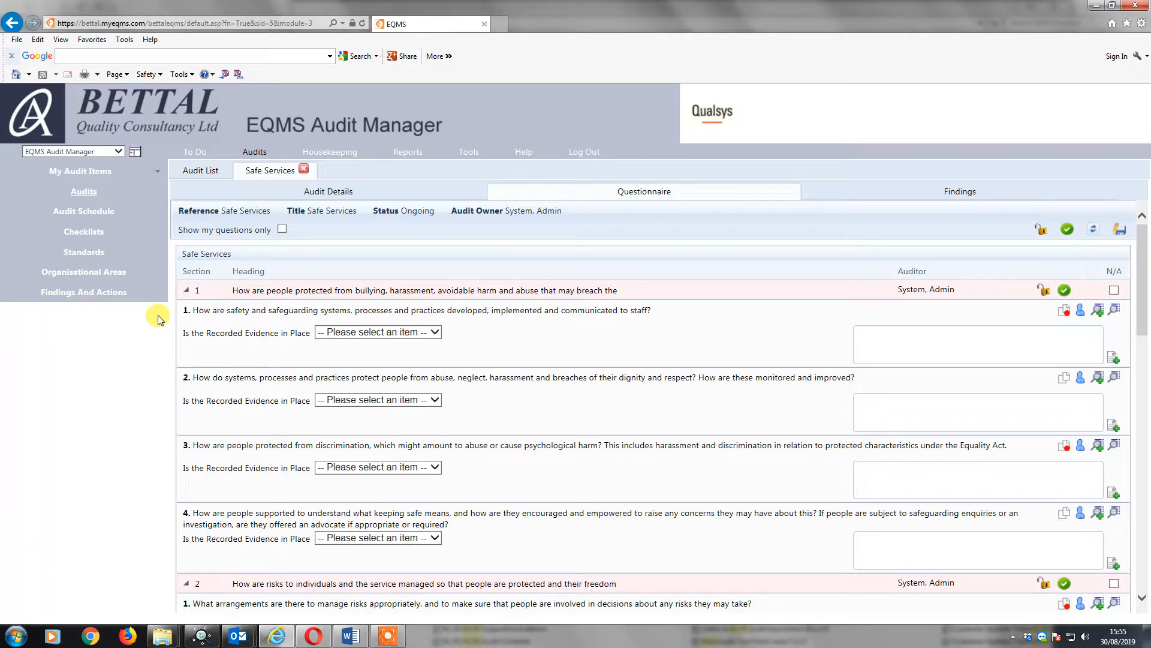
# Answer section 1's question 1 on safety and safeguarding systems as Non-Compliant for recorded evidence.
pyautogui.moveTo(225, 312)
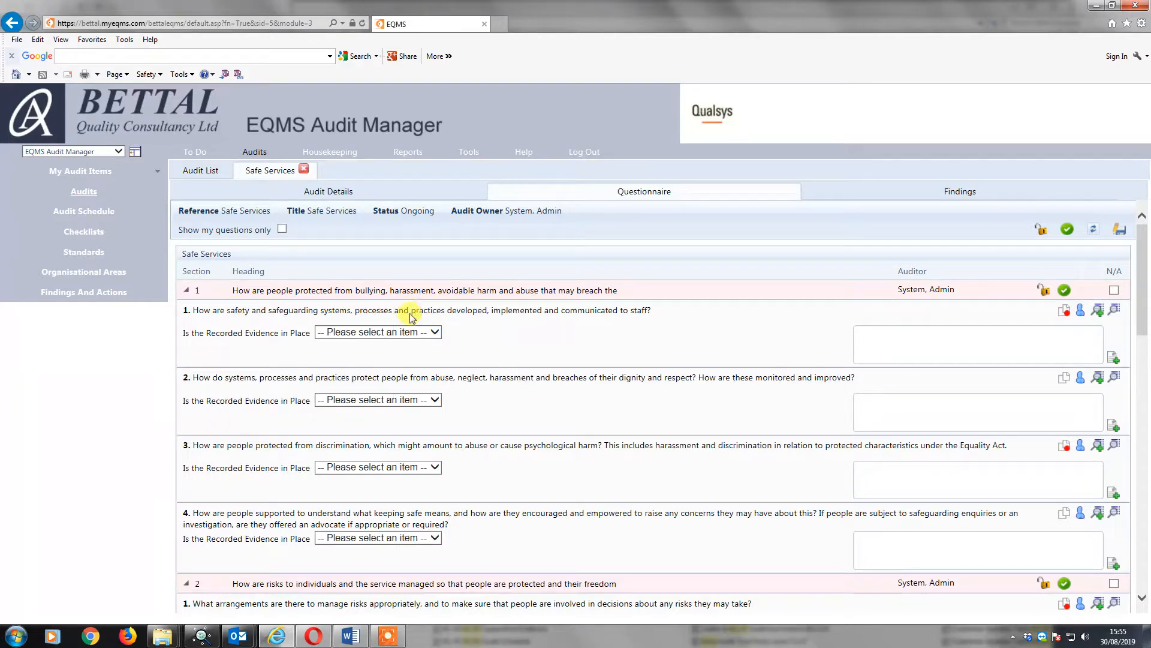
pyautogui.moveTo(546, 316)
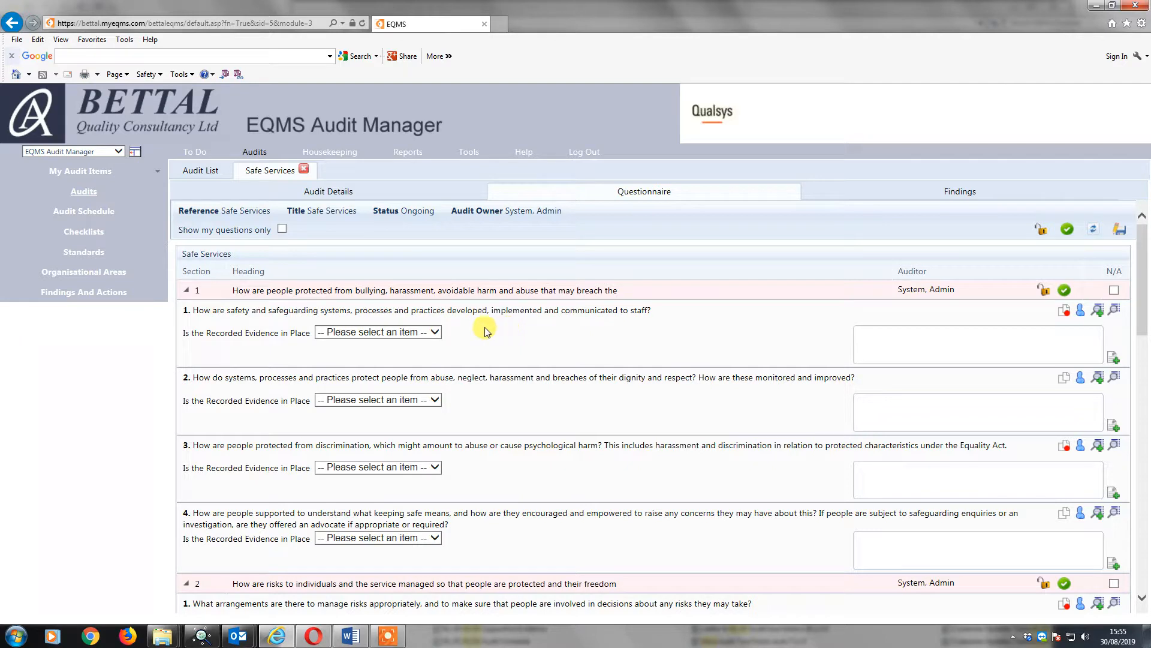
pyautogui.moveTo(253, 339)
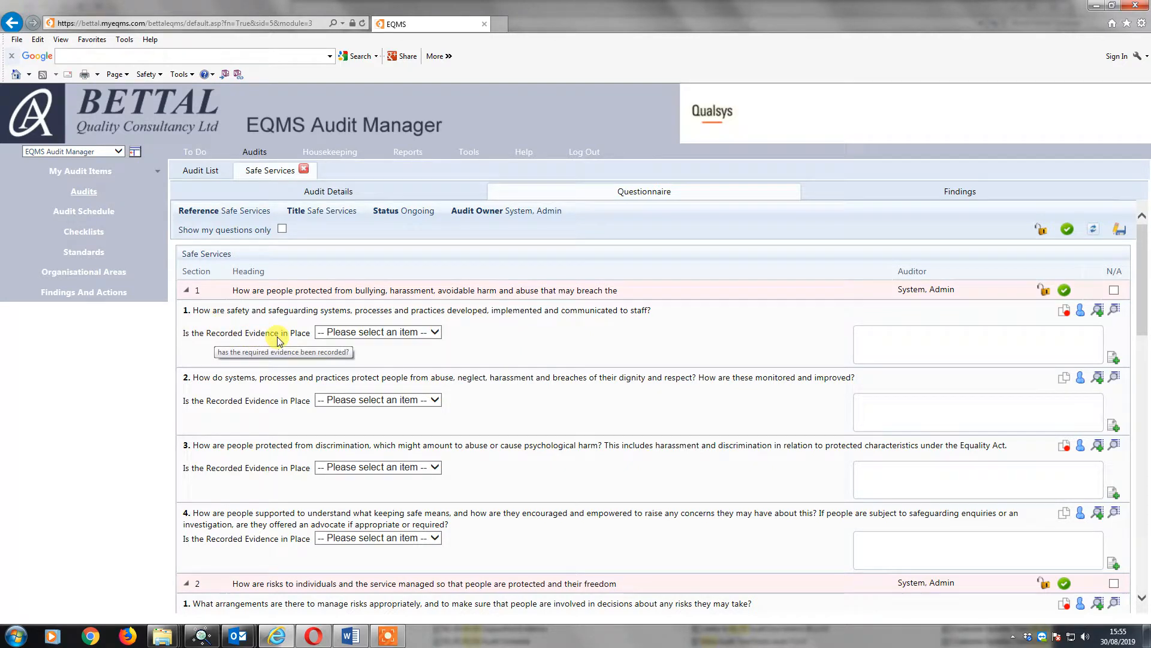
pyautogui.click(430, 339)
pyautogui.click(419, 354)
# Answer questions 2, 3 and 4 of section 1 as Compliant for recorded evidence.
pyautogui.click(435, 401)
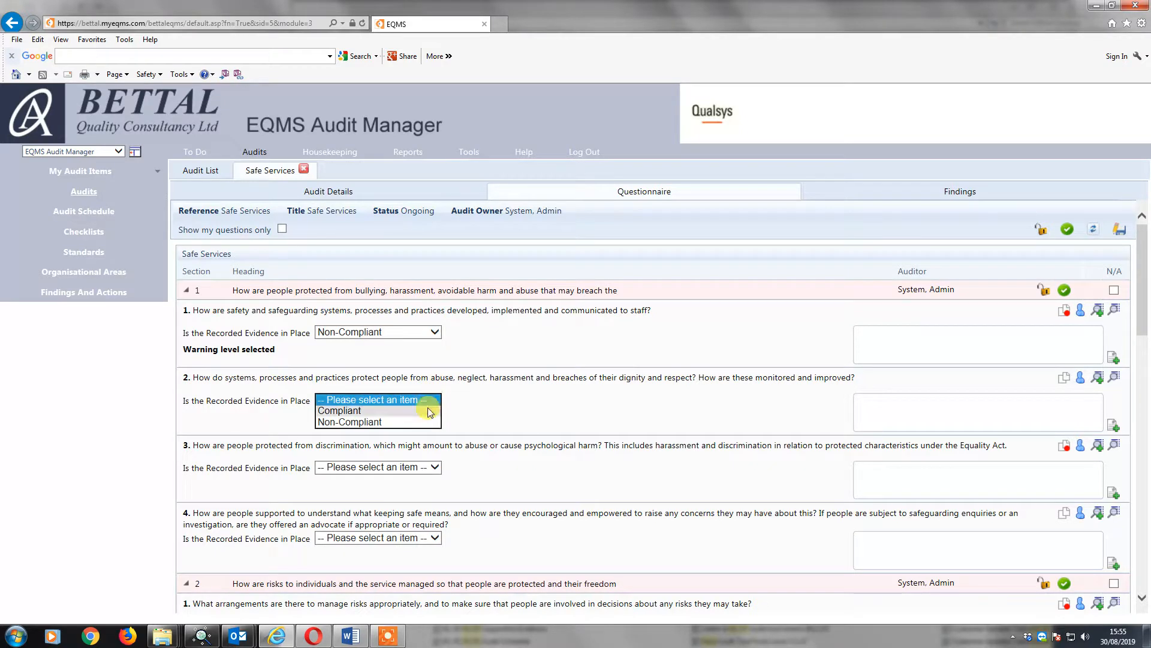
pyautogui.click(427, 413)
pyautogui.click(435, 467)
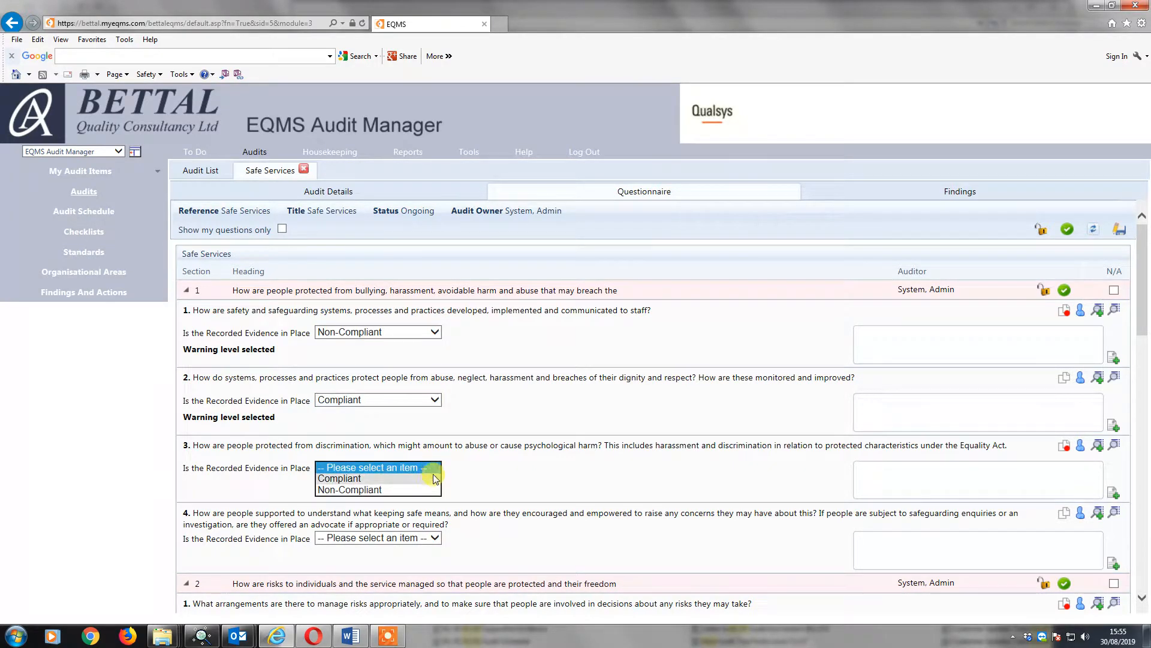
pyautogui.click(427, 480)
pyautogui.click(436, 538)
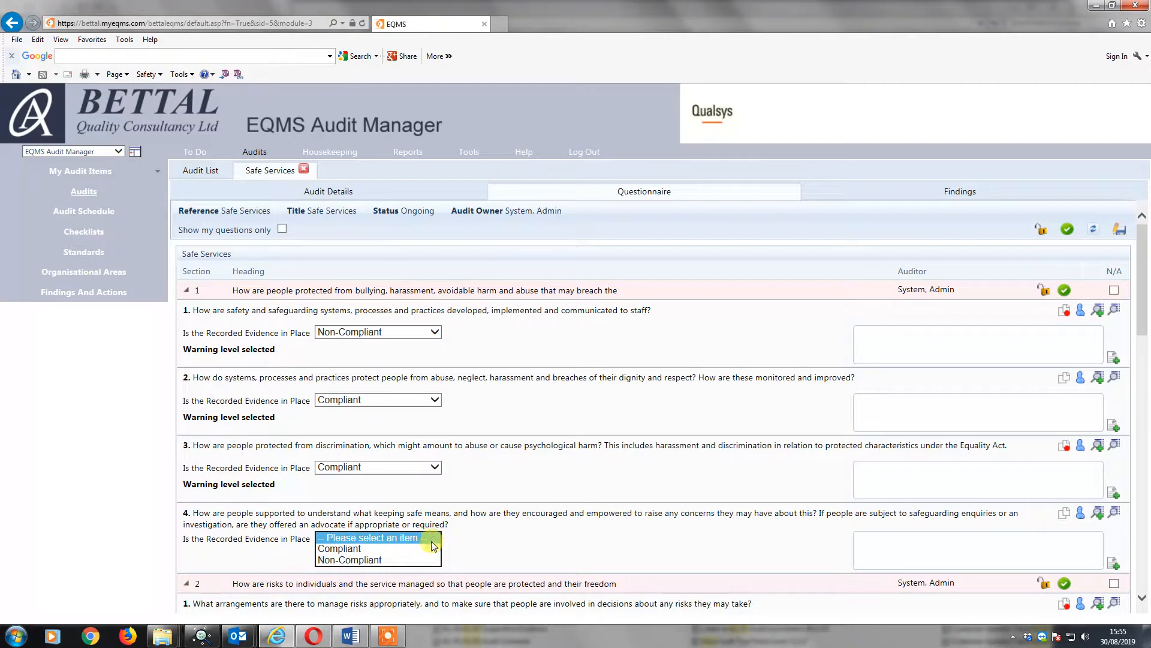
pyautogui.click(427, 553)
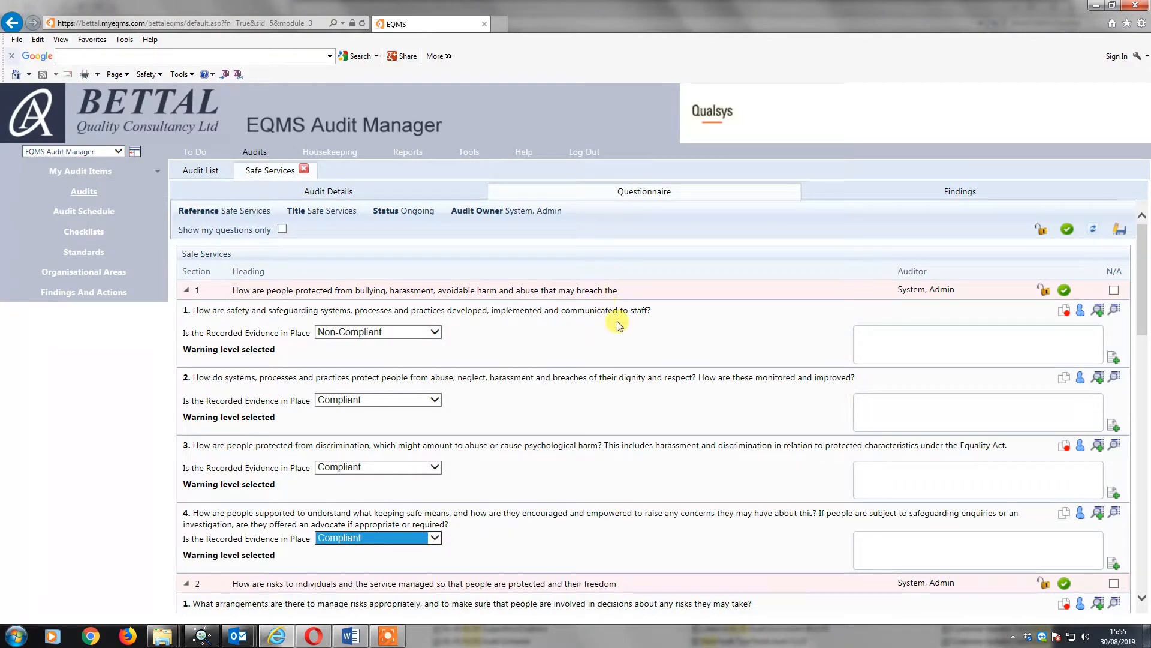
# Enter the comment "no safeguarding log" for section 1's question 1 and "compliant" for questions 2, 3 and 4.
pyautogui.click(882, 337)
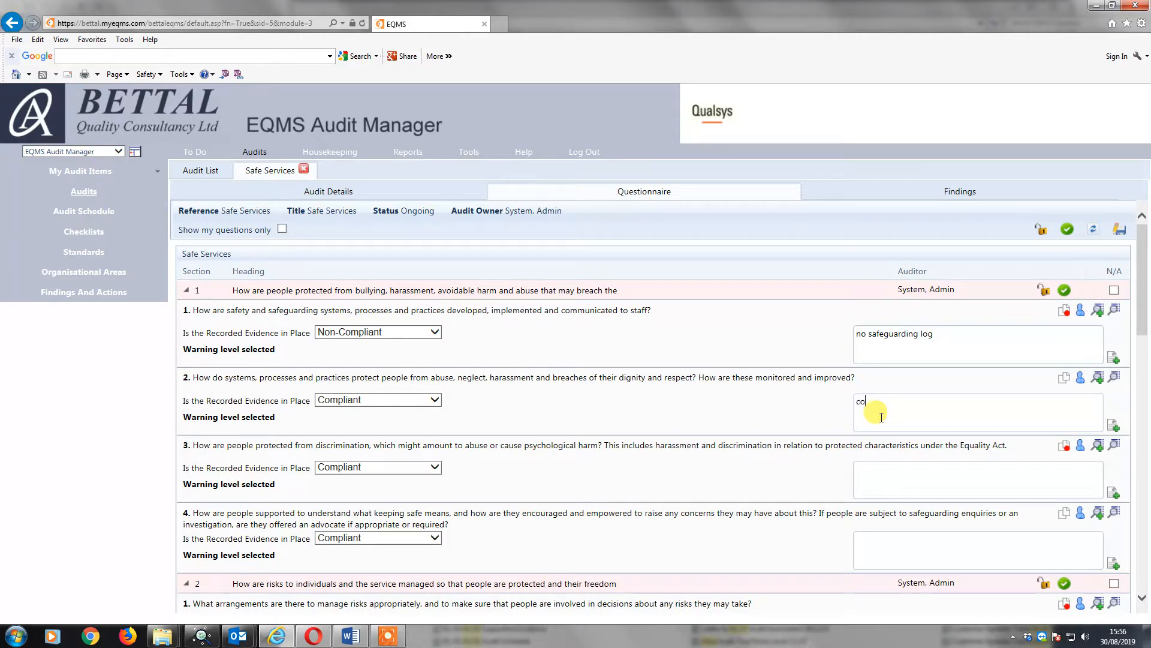
pyautogui.write('ant')
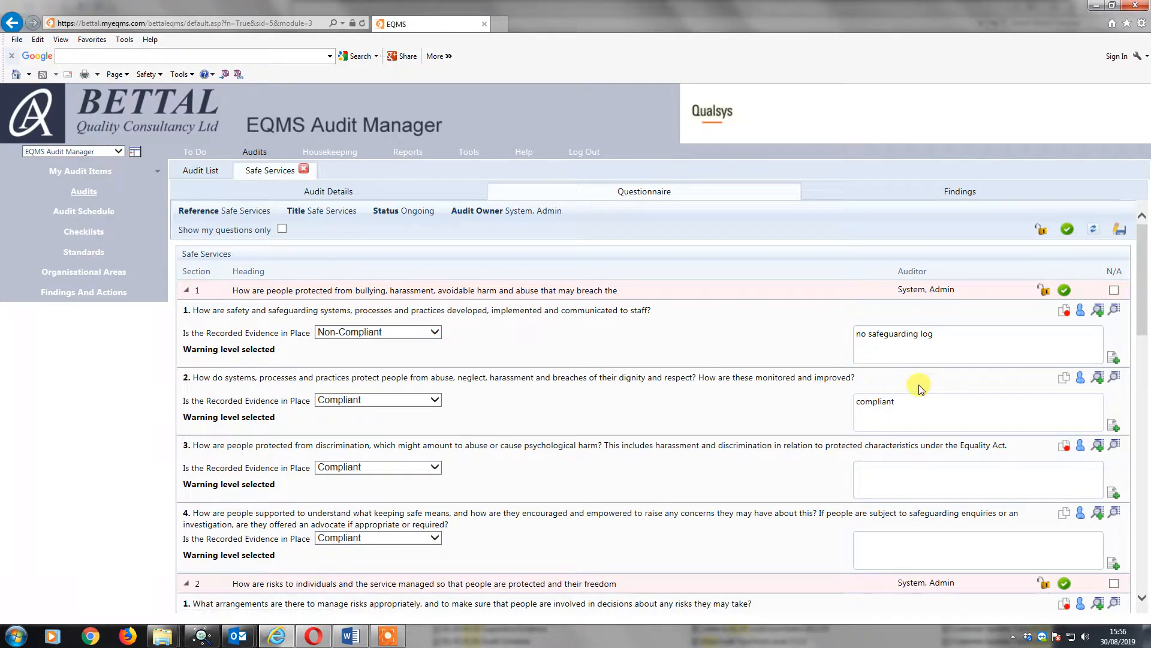
pyautogui.moveTo(900, 400); pyautogui.dragTo(855, 386)
pyautogui.hotkey('ctrl', 'c')
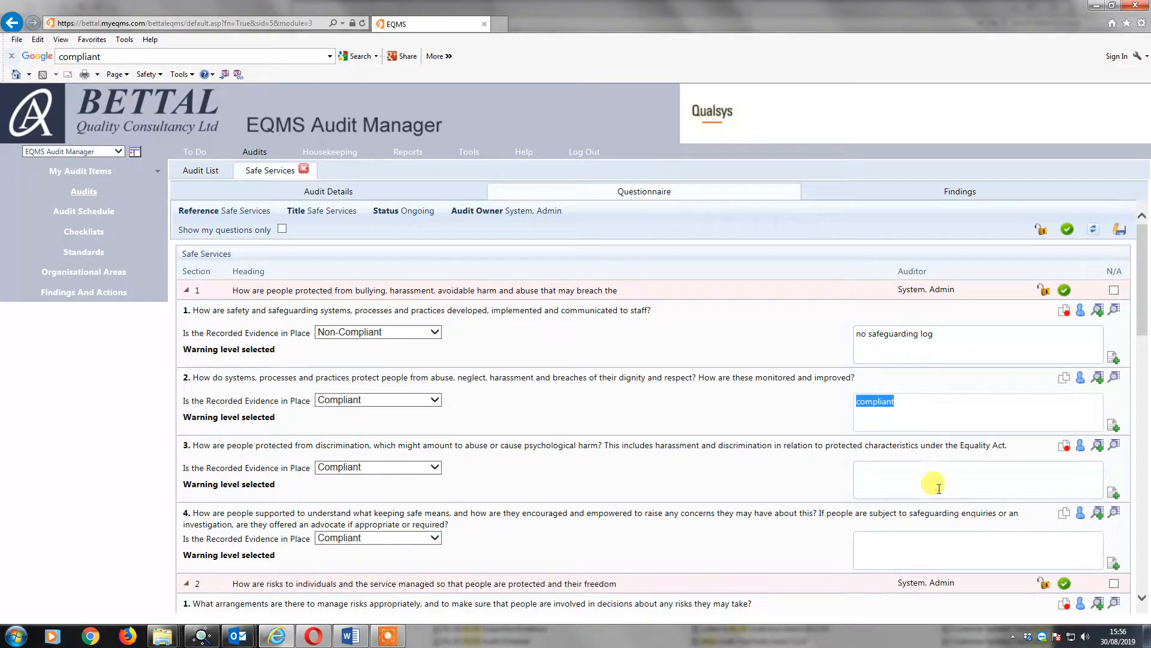
pyautogui.click(911, 480)
pyautogui.hotkey('ctrl', 'v')
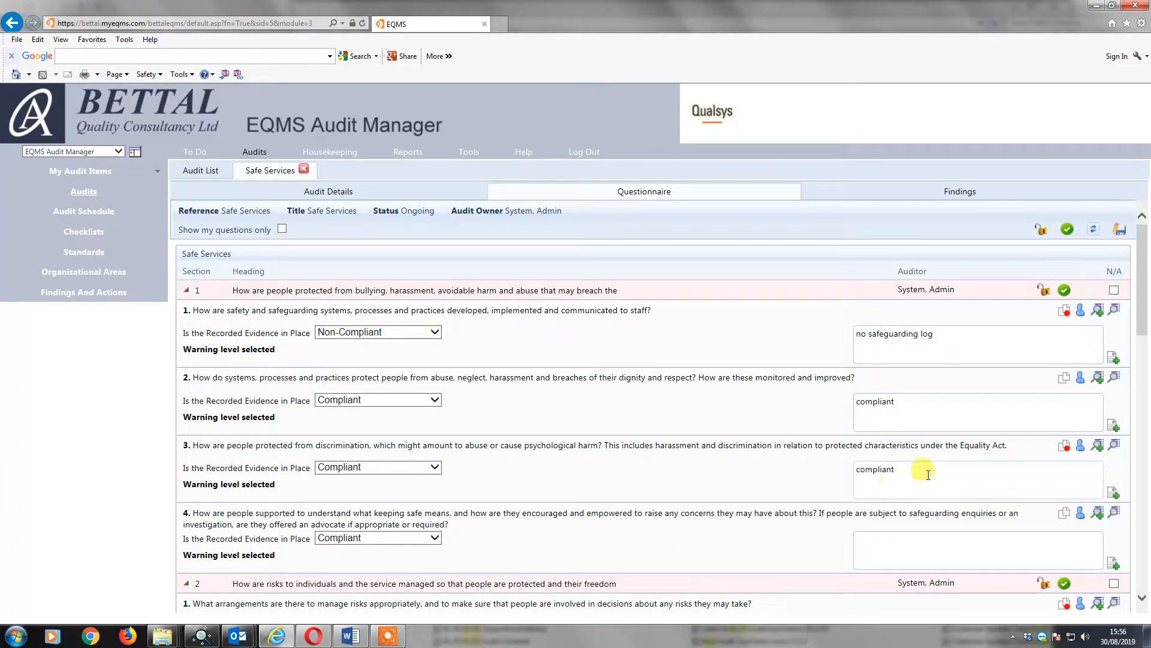
pyautogui.click(907, 545)
pyautogui.hotkey('ctrl', 'v')
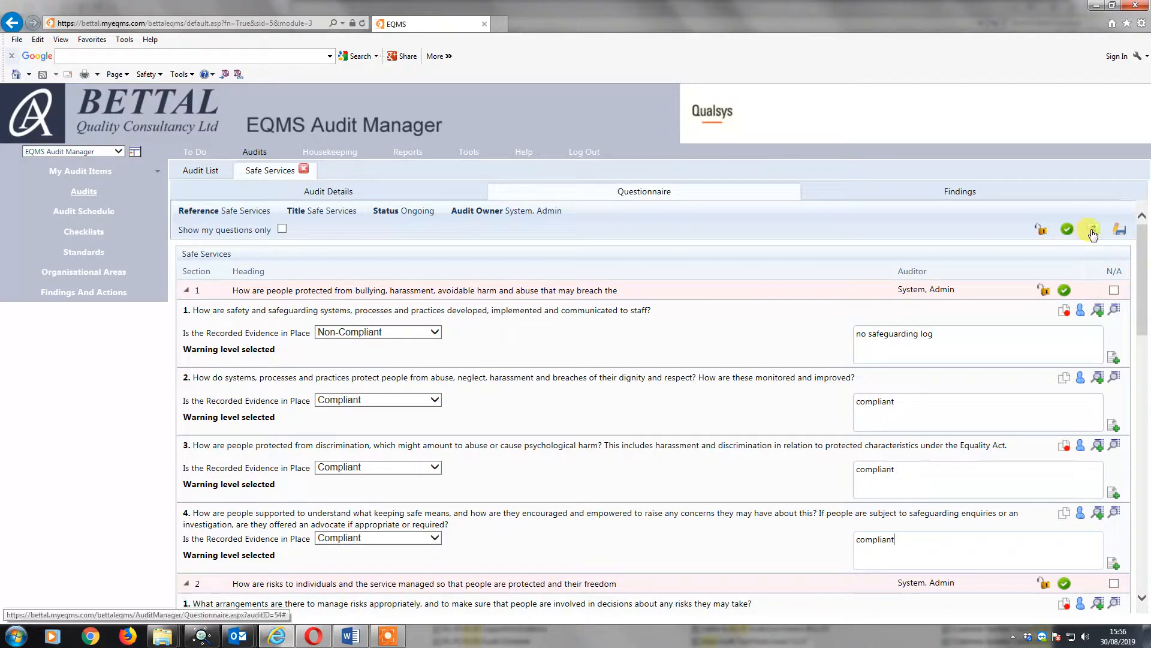
# Save the questionnaire answers and refresh the questionnaire.
pyautogui.click(1116, 230)
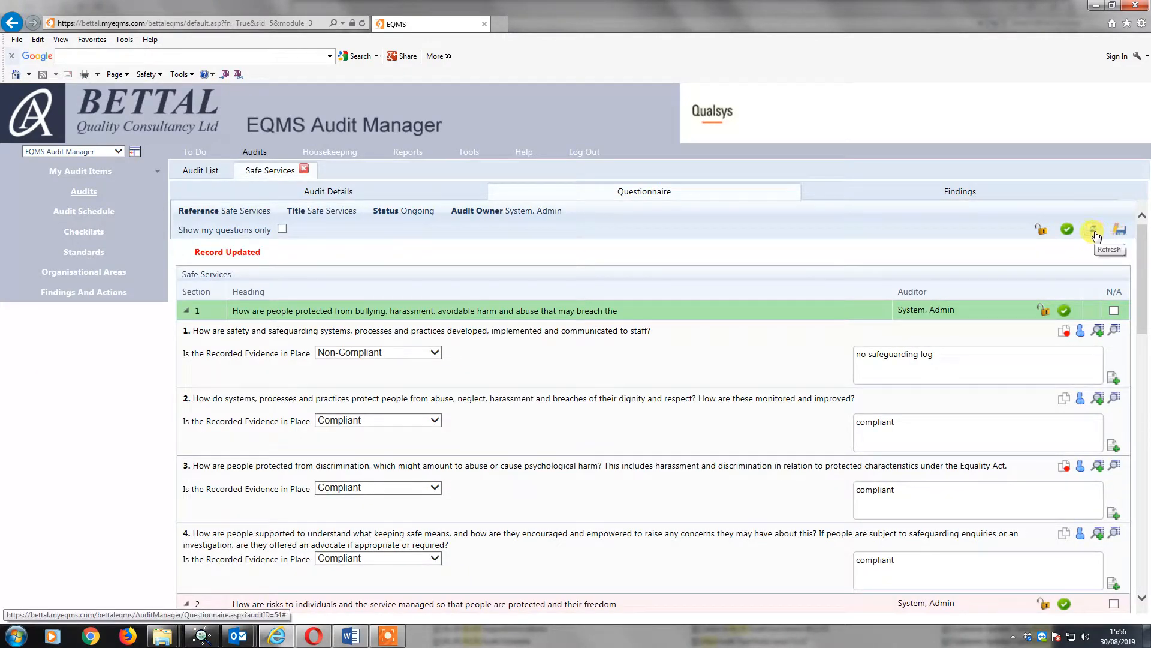
pyautogui.click(1094, 231)
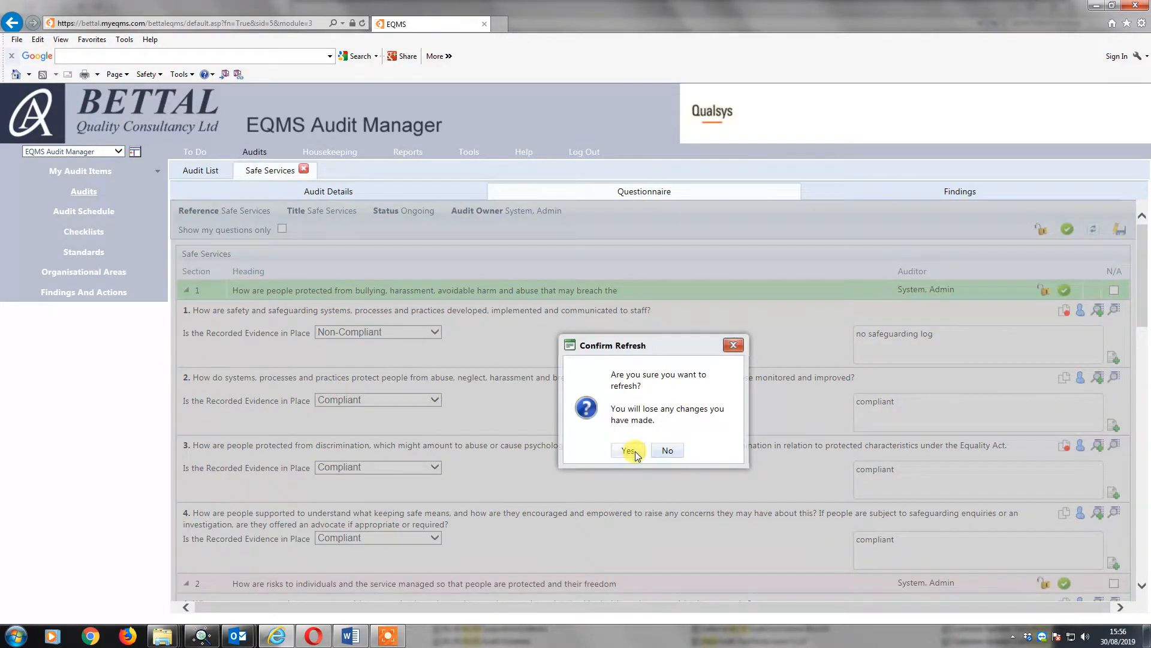
pyautogui.click(629, 450)
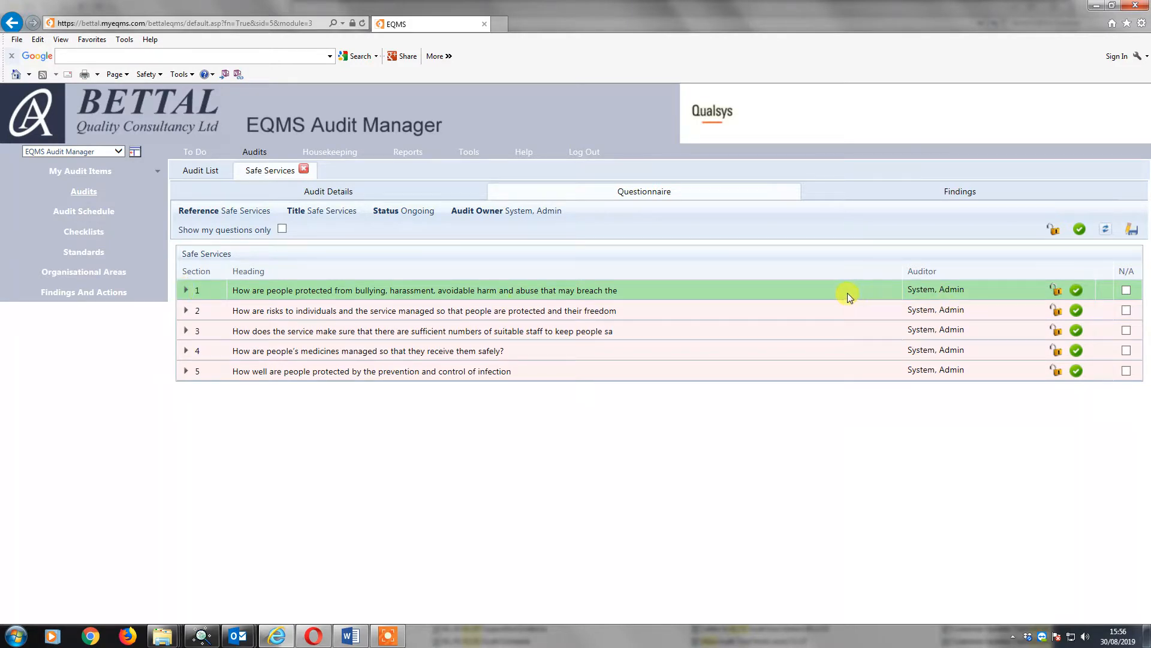
# Raise a finding on section 1's question 1, titled "Safe", with the finding type Non-Compliance.
pyautogui.click(184, 291)
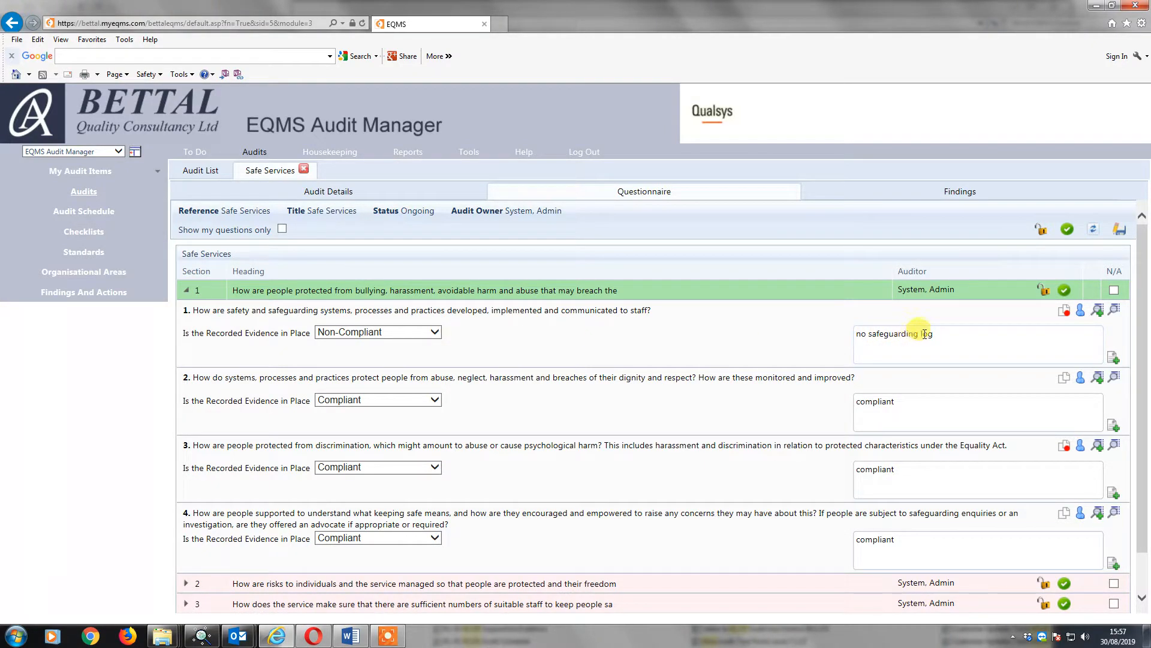
pyautogui.click(1098, 311)
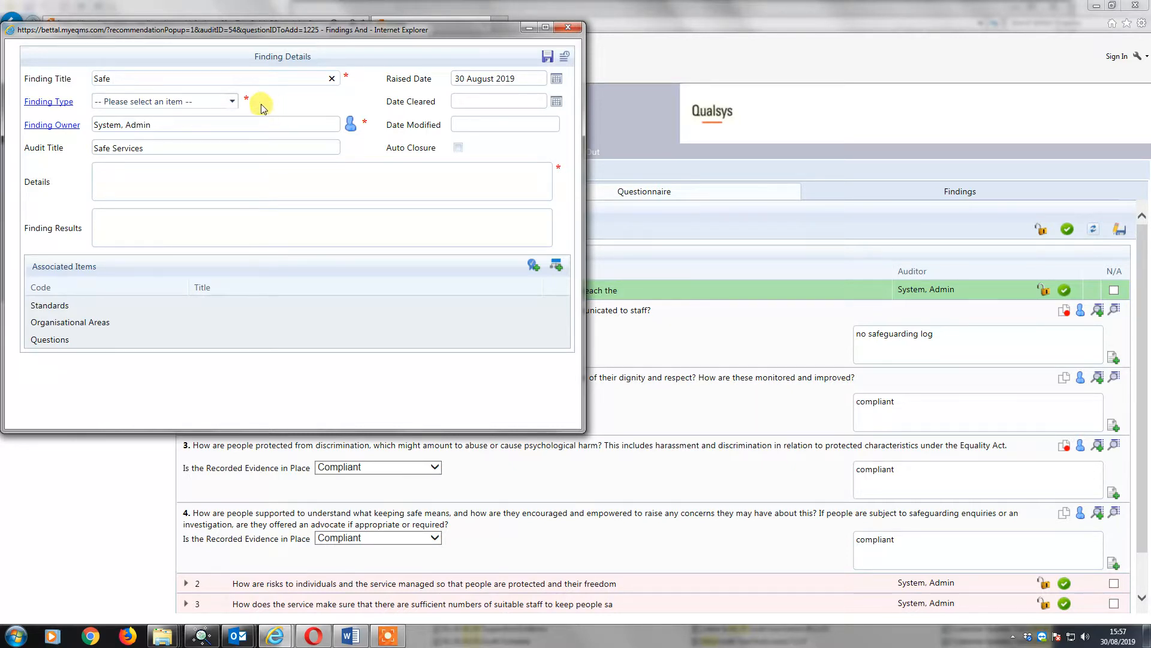
pyautogui.click(232, 102)
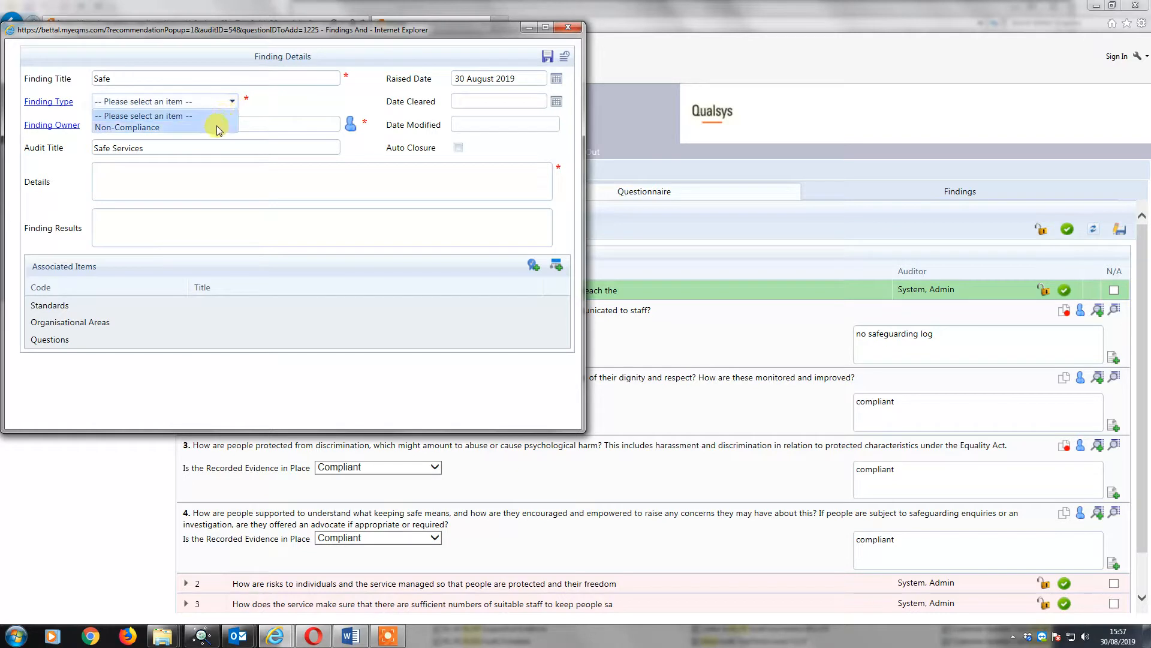
pyautogui.click(218, 127)
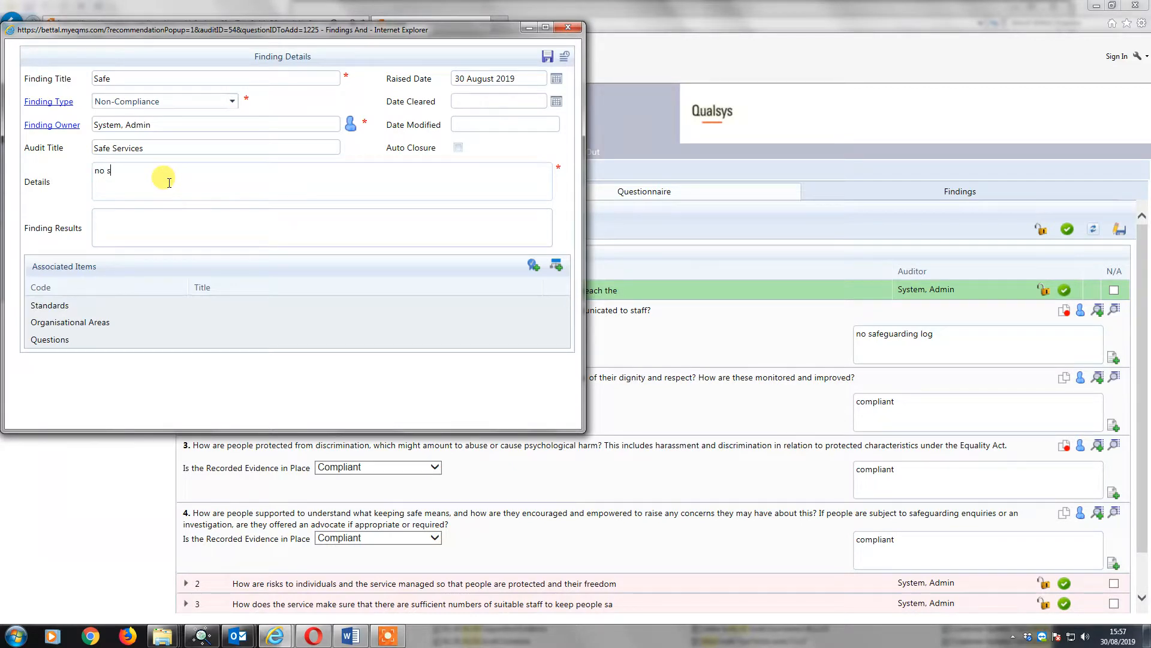
# Enter "no safeguarding log" as both the details and the finding results.
pyautogui.write('ding log')
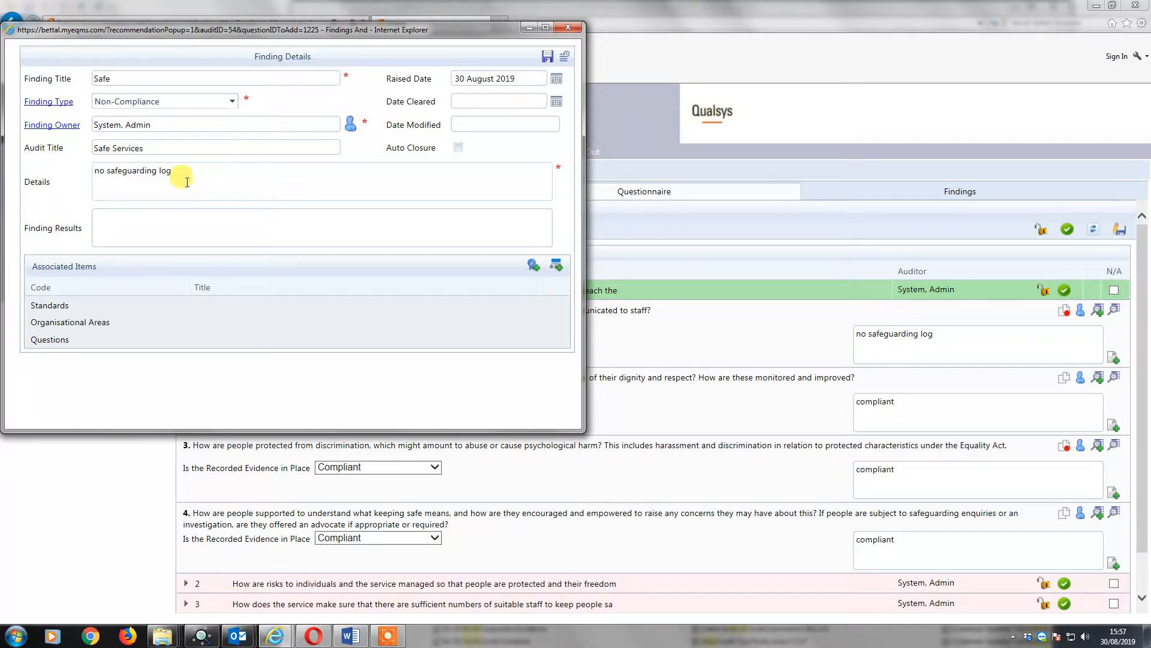
pyautogui.moveTo(187, 183); pyautogui.dragTo(90, 183)
pyautogui.hotkey('ctrl', 'c')
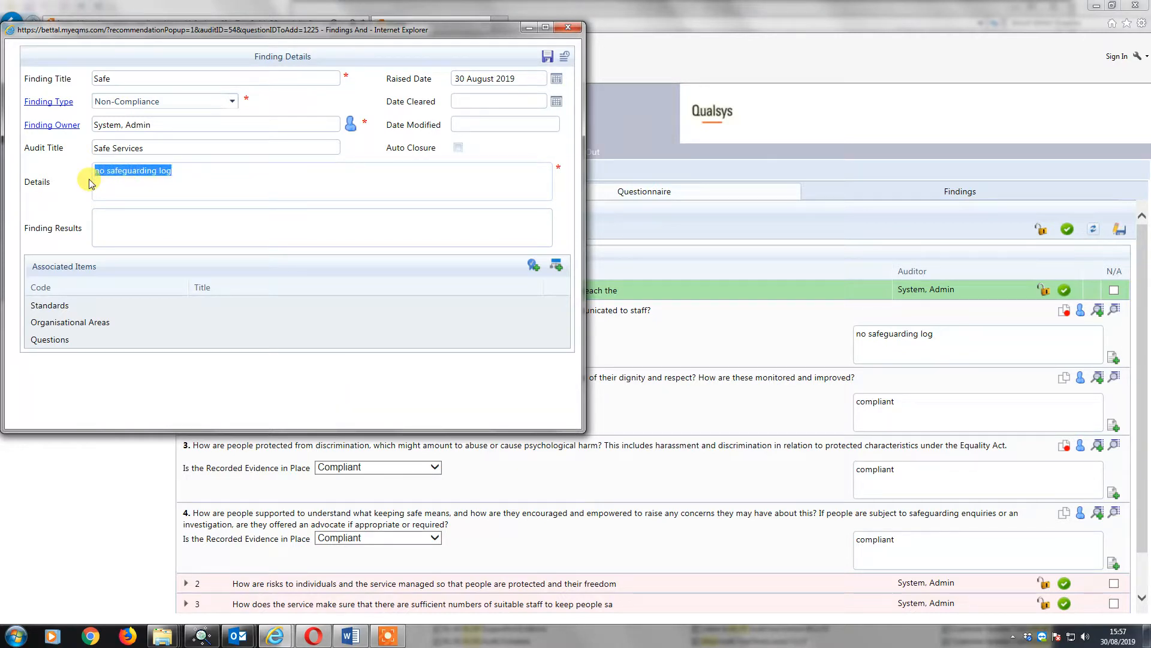
pyautogui.click(126, 227)
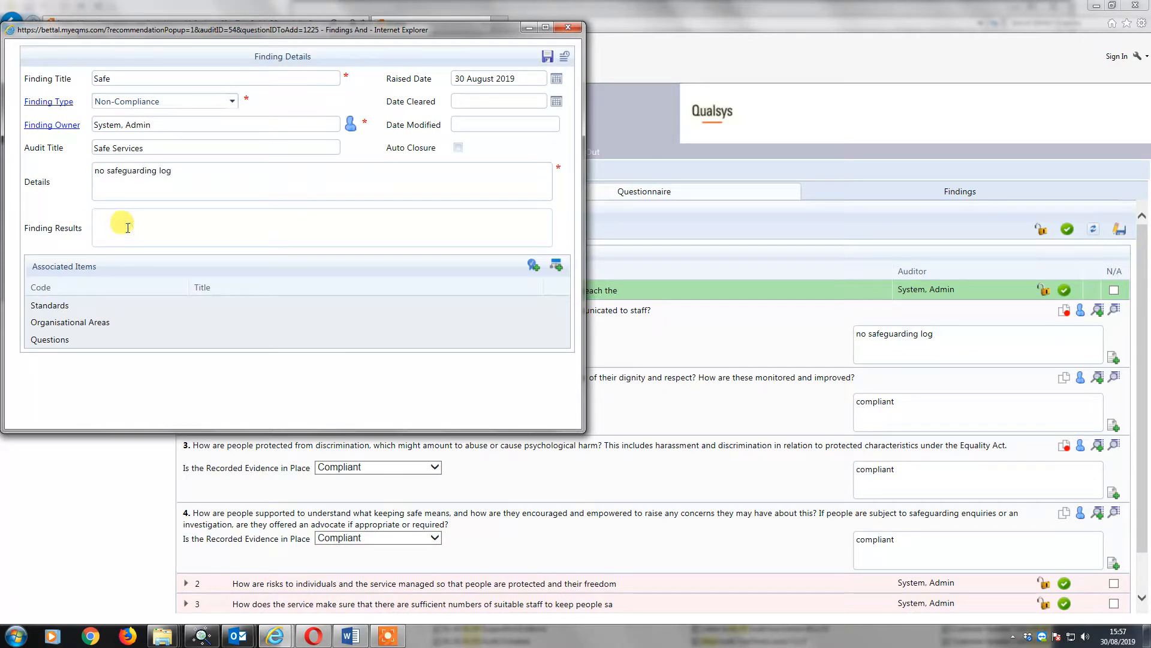
pyautogui.hotkey('ctrl', 'v')
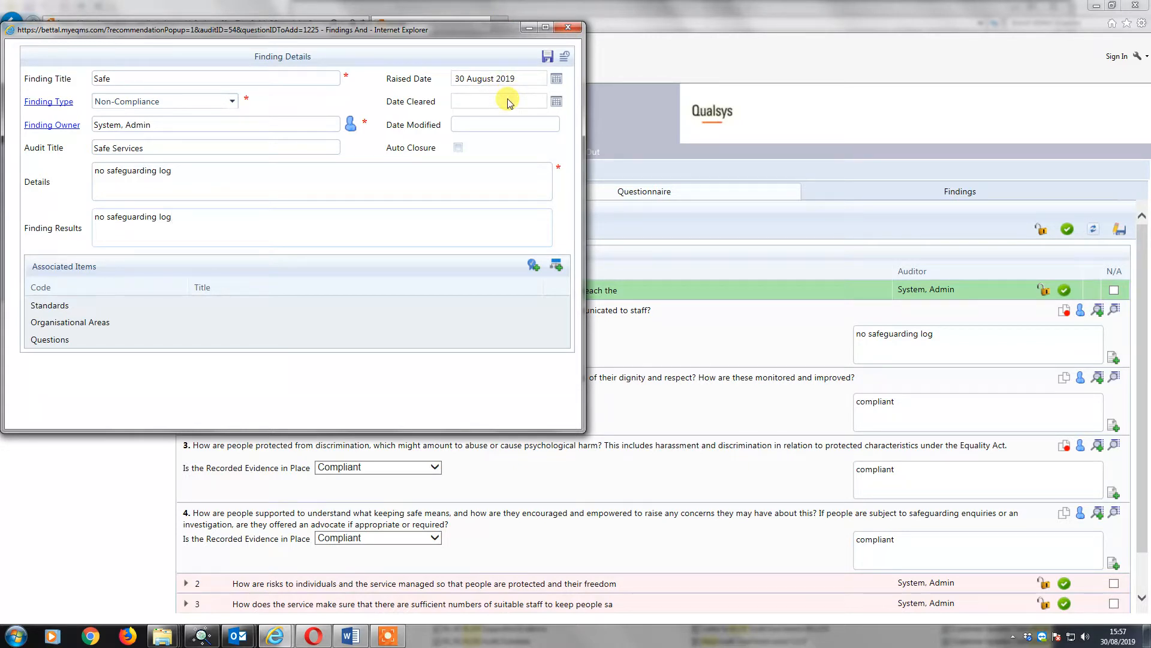
# Set the finding's date cleared to 06 September 2019, save it without raising an action and close its window.
pyautogui.click(556, 102)
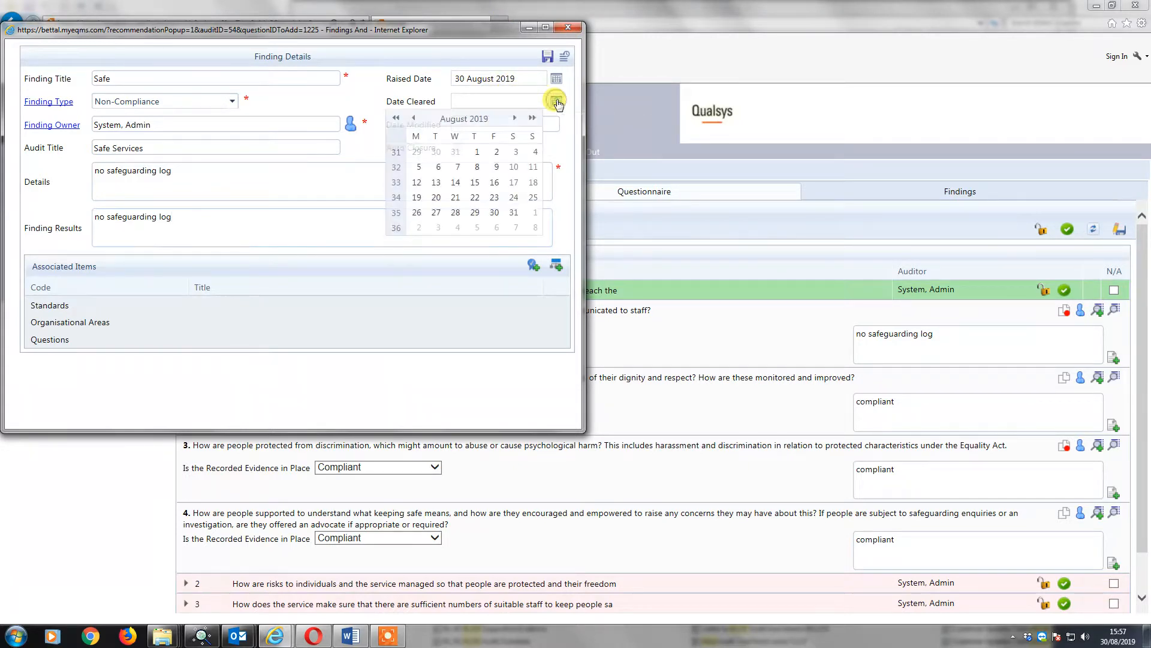
pyautogui.click(515, 119)
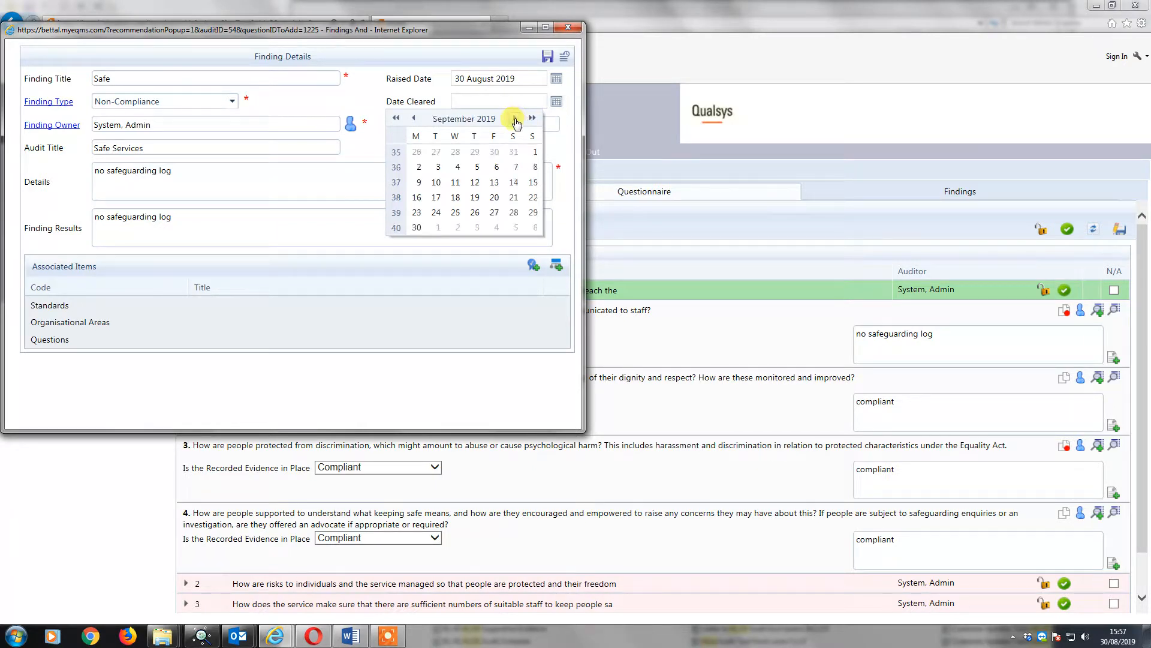
pyautogui.click(497, 166)
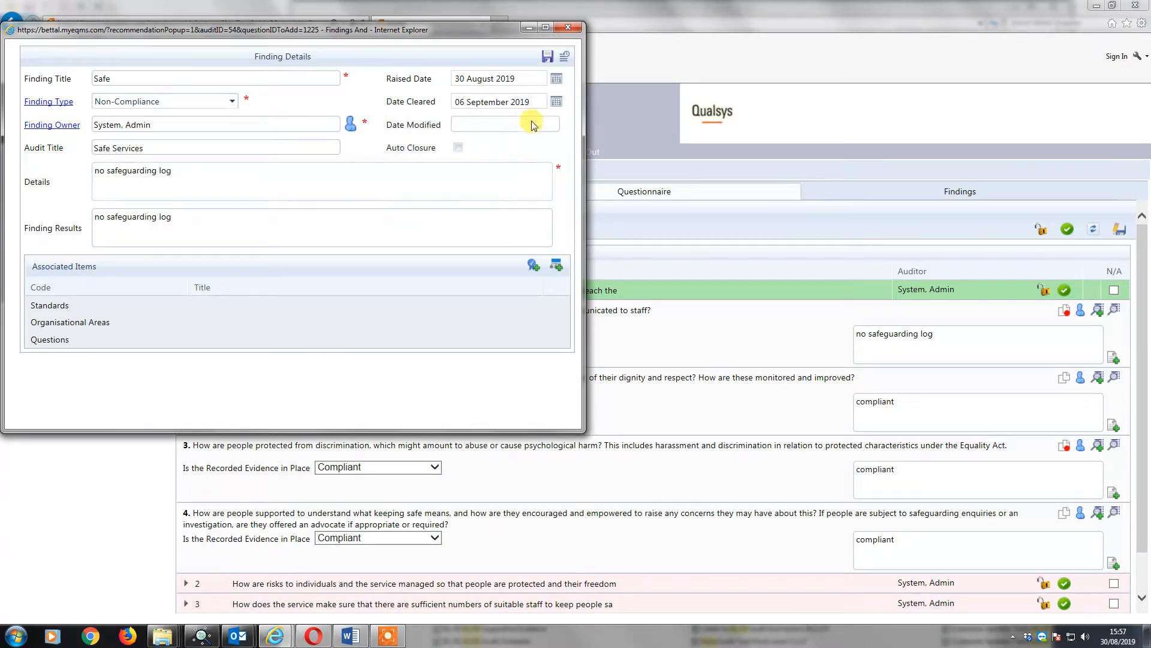
pyautogui.click(548, 57)
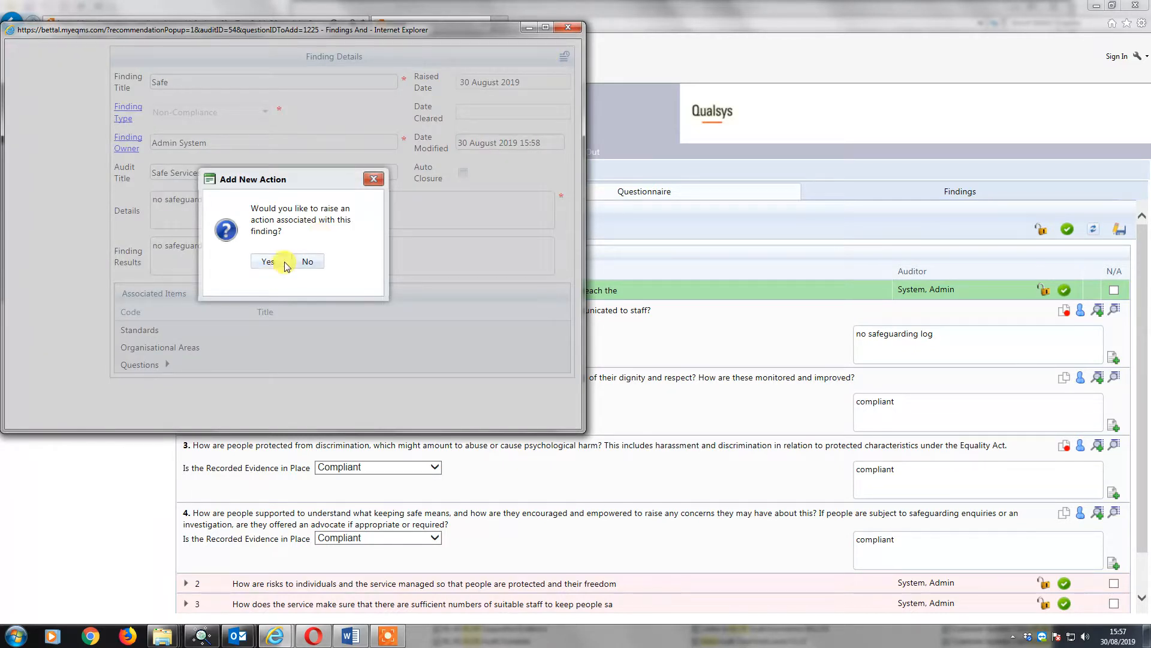
pyautogui.click(307, 262)
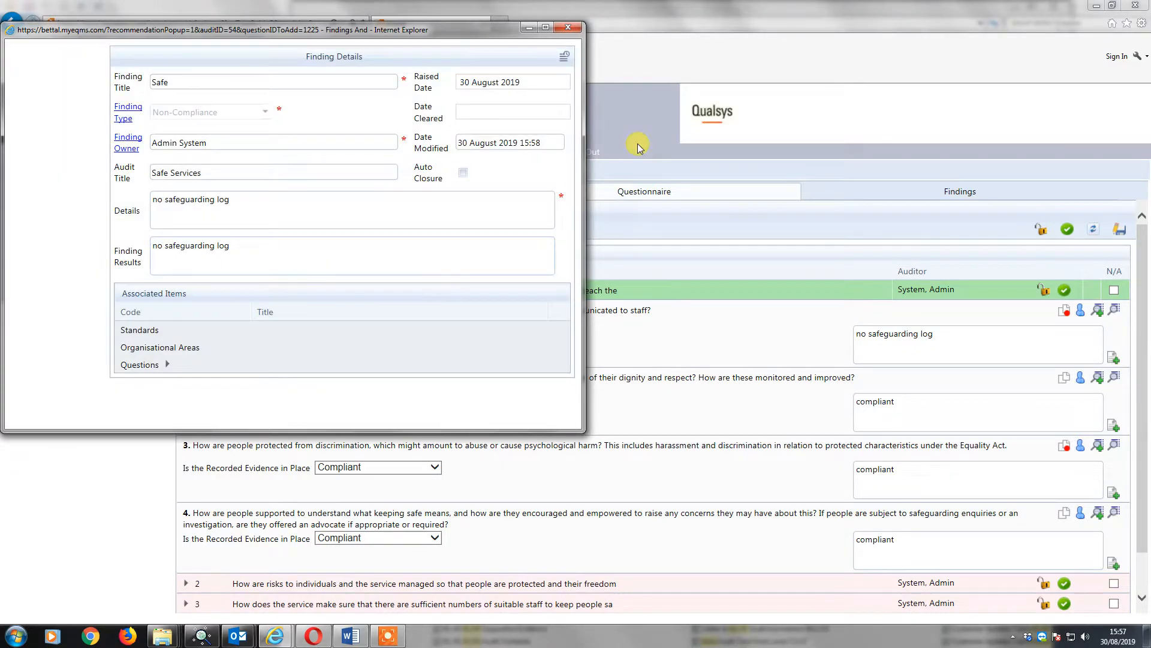
pyautogui.click(569, 27)
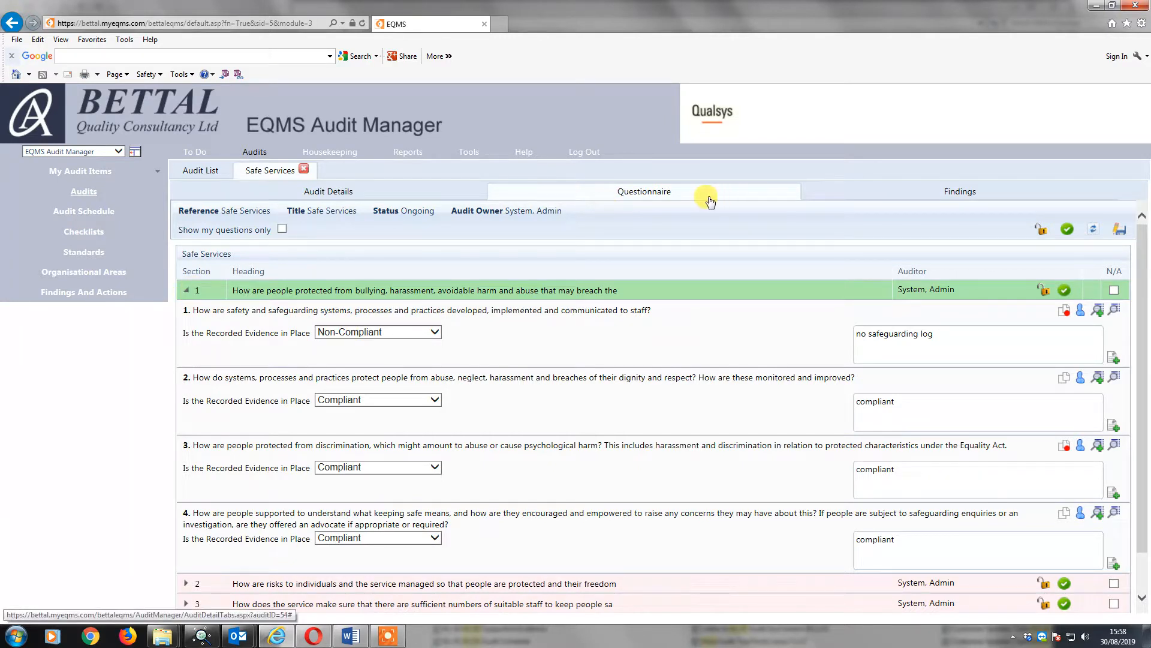
# Refresh the questionnaire and view the "Safe" finding among the audit's cleared findings.
pyautogui.click(1094, 231)
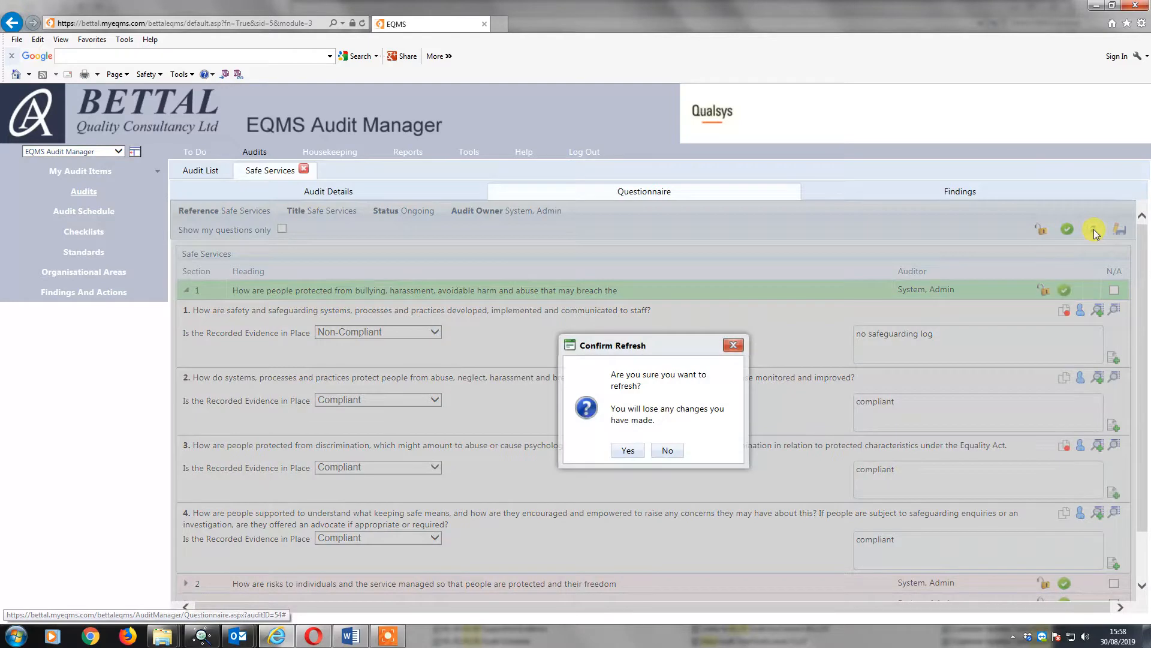
pyautogui.click(630, 451)
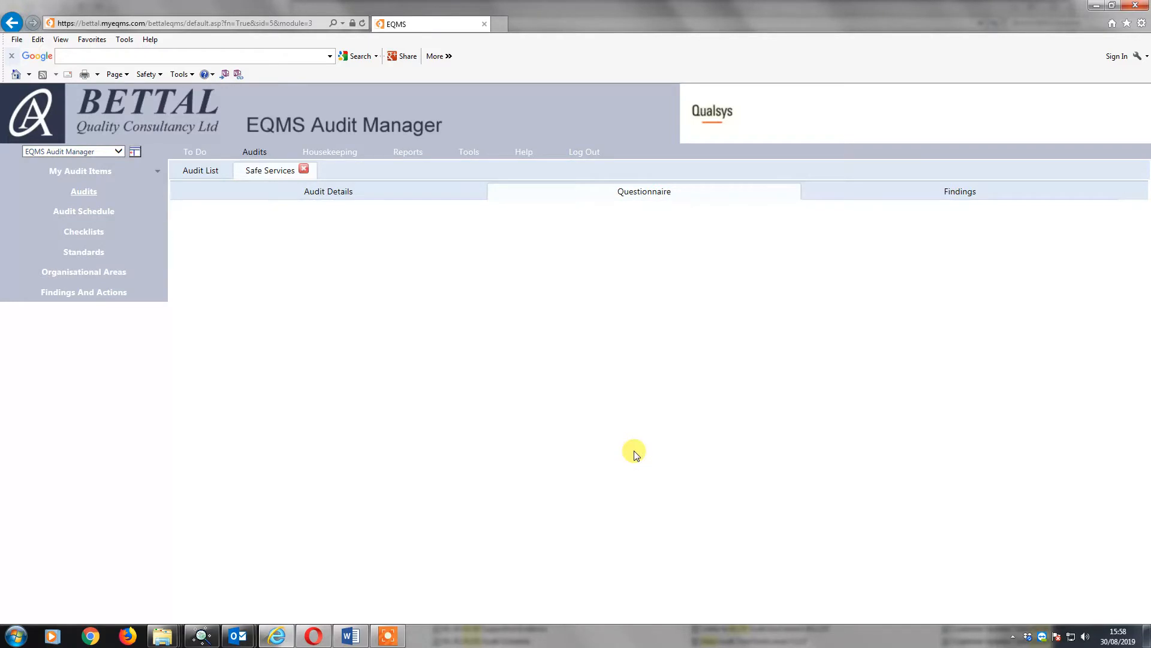
pyautogui.click(960, 192)
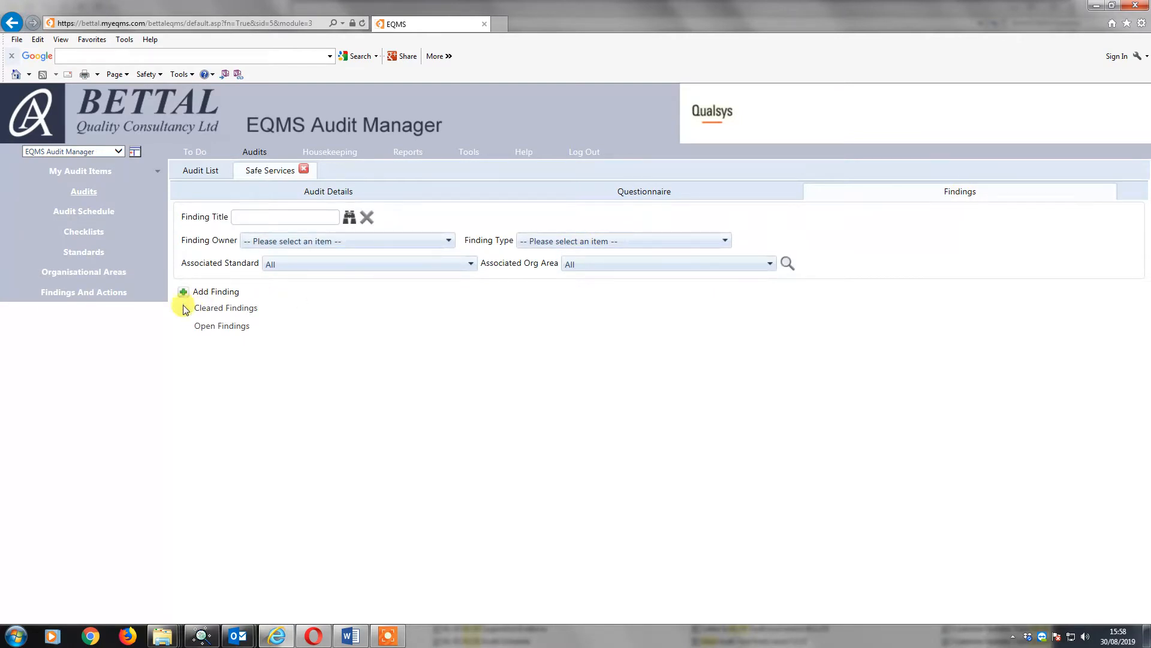
pyautogui.click(184, 309)
pyautogui.click(218, 327)
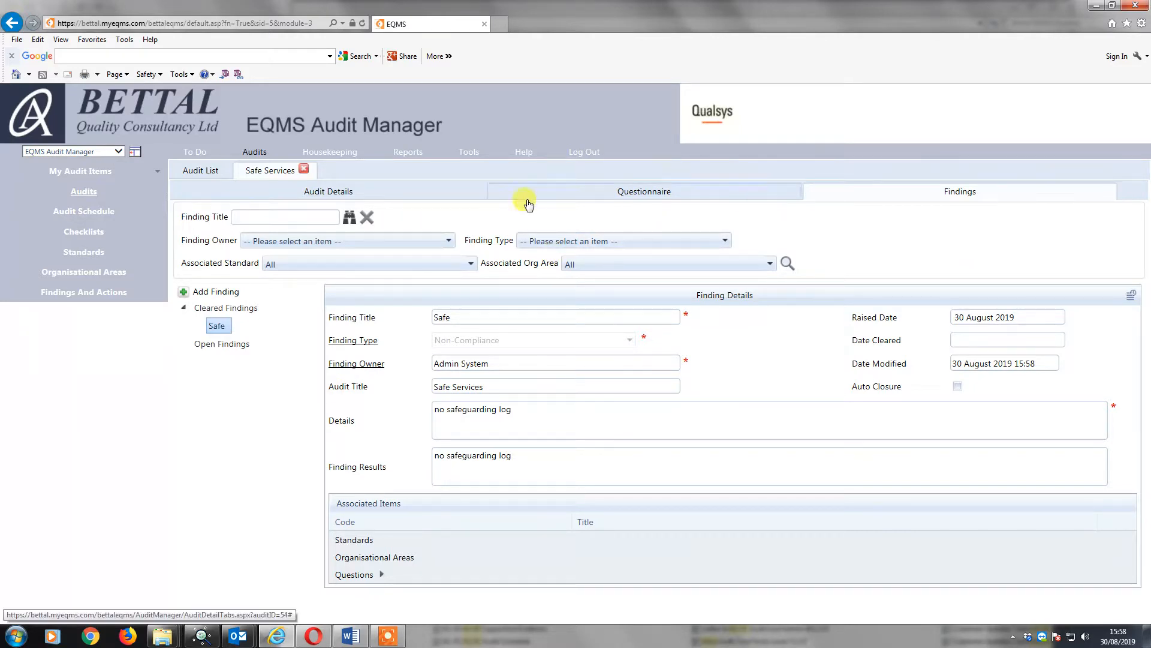
# Export the audit from its details page as a spreadsheet and open Audit54.xlsx maximized in Excel.
pyautogui.click(318, 195)
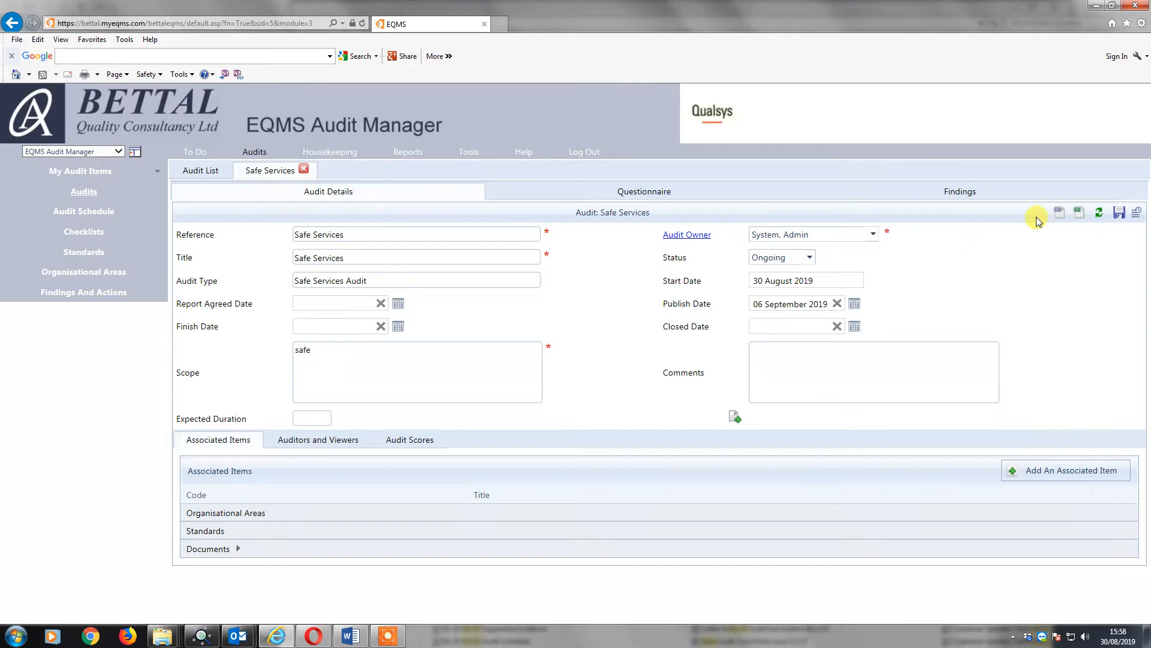
pyautogui.click(1077, 214)
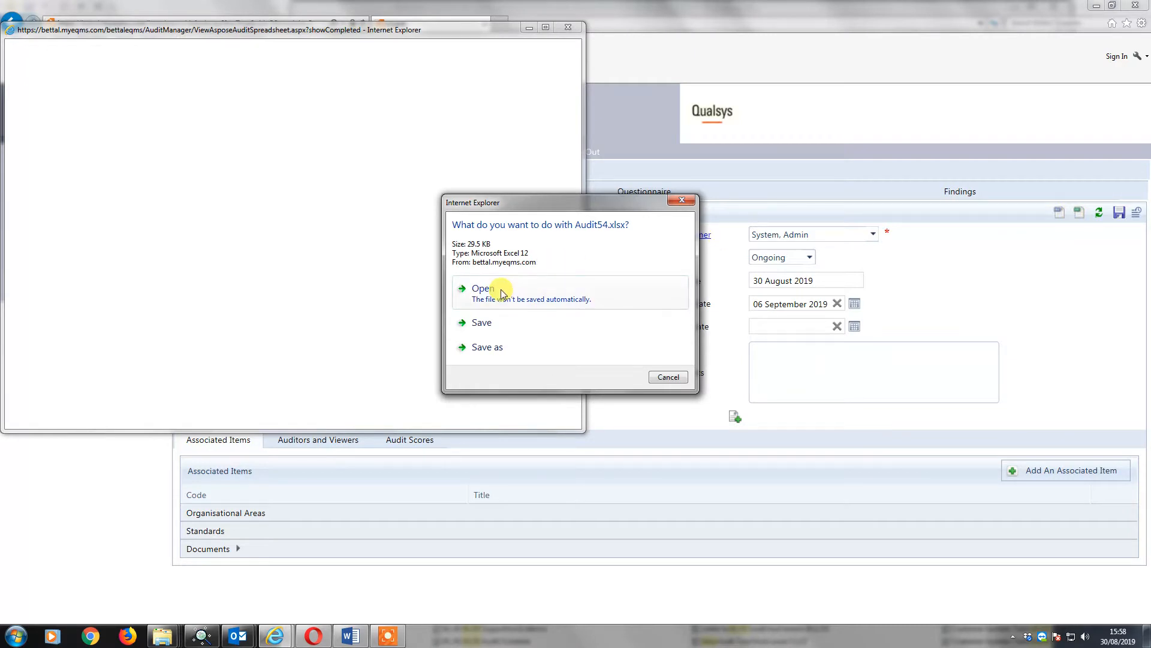
pyautogui.click(506, 289)
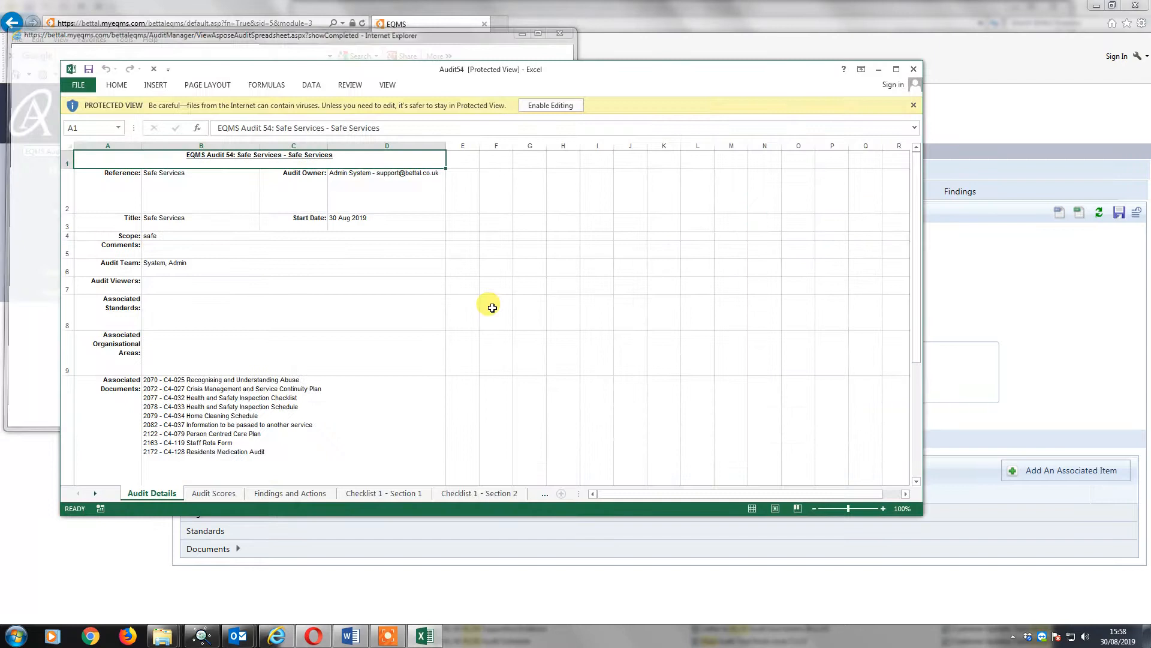
pyautogui.click(897, 71)
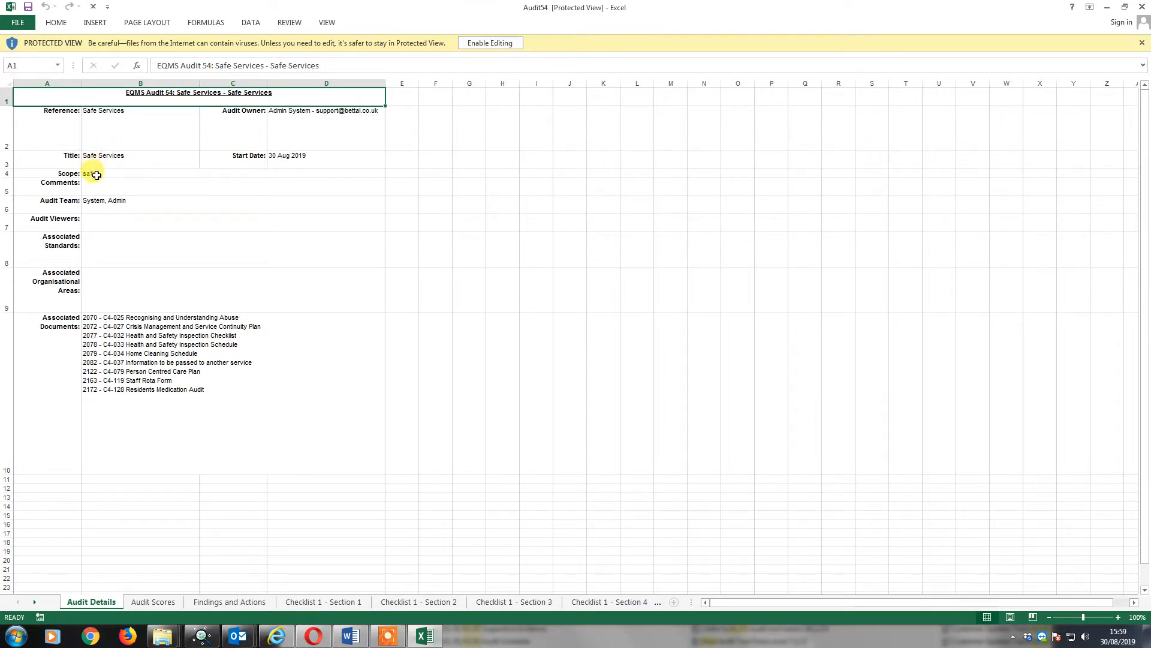
# Review the non-compliant total on the Audit Scores sheet and the finding detail on the Findings and Actions sheet.
pyautogui.click(151, 604)
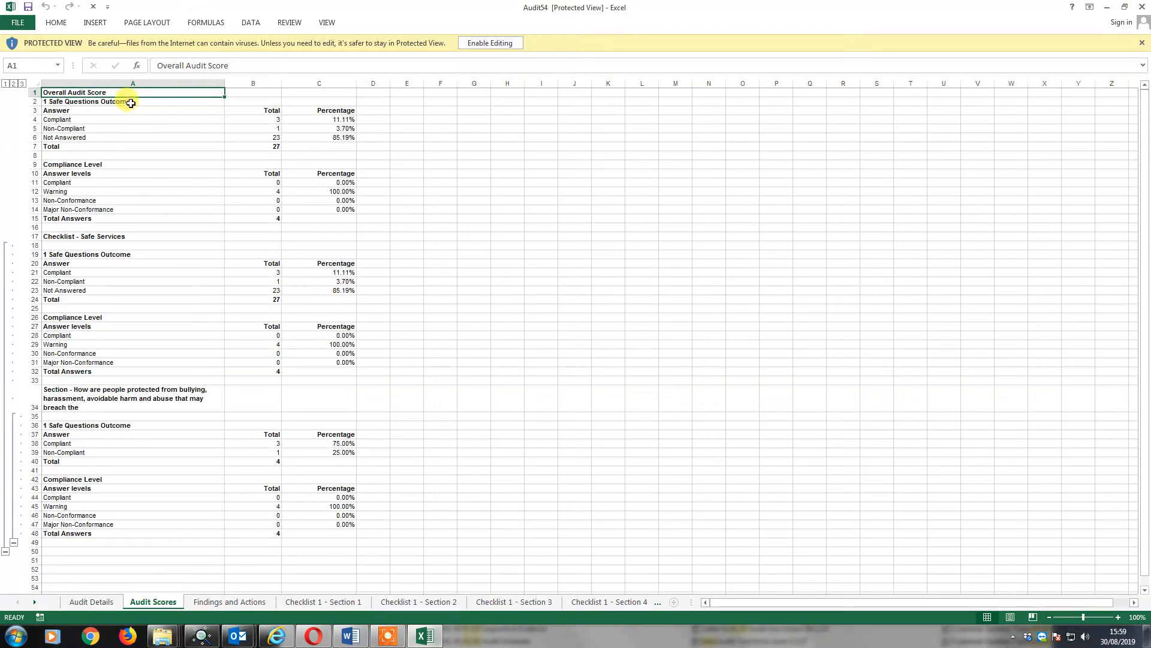
pyautogui.click(269, 129)
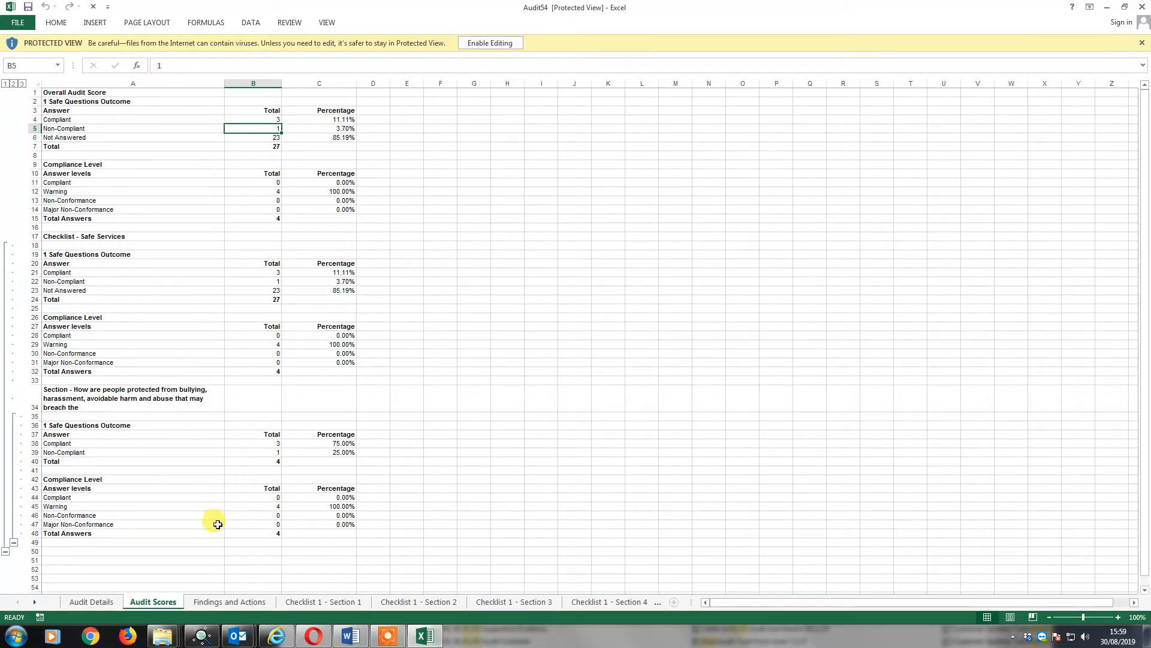
pyautogui.click(218, 603)
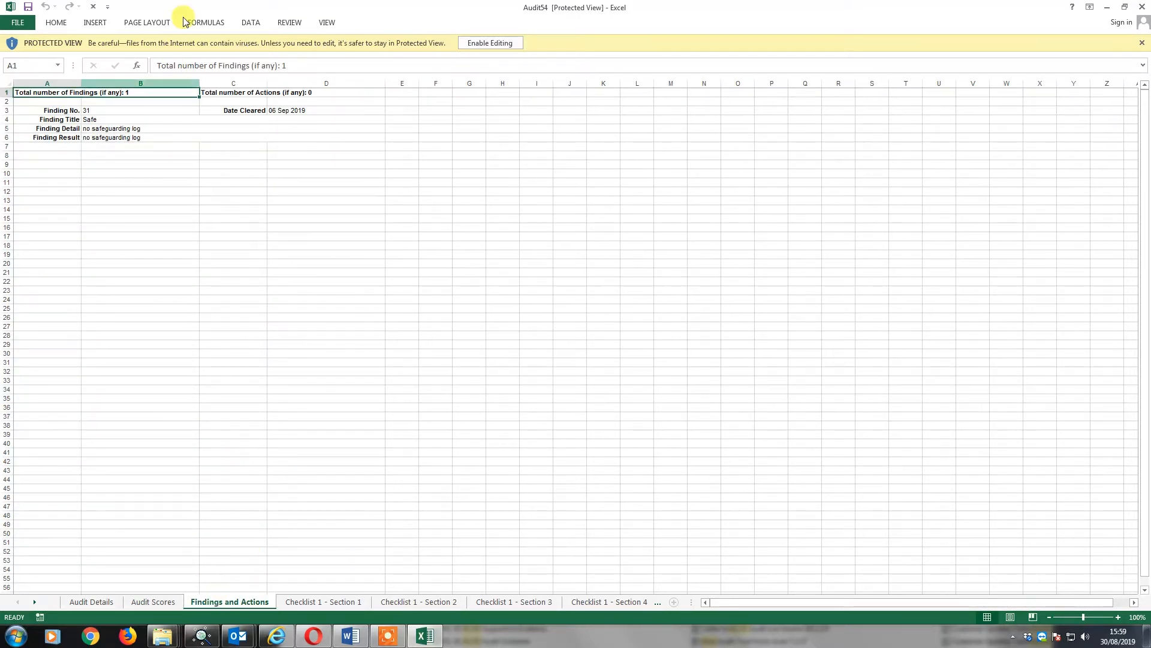
pyautogui.click(114, 128)
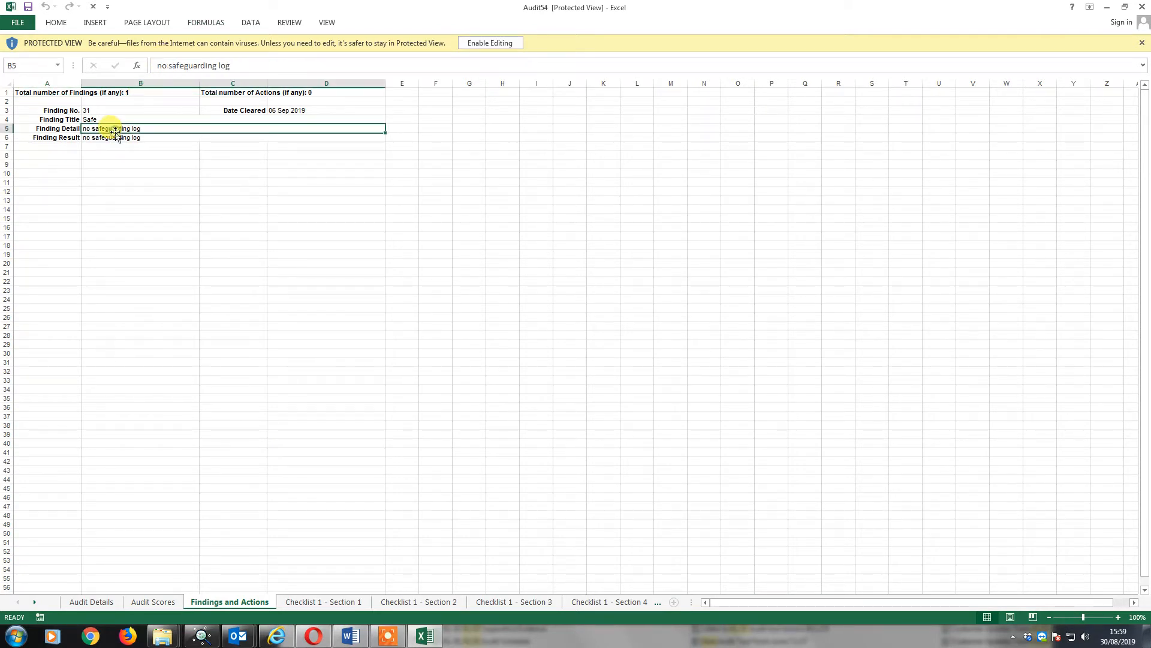
# Check the finding result, open the Checklist 1 - Section 1 sheet and enable editing of the workbook.
pyautogui.click(116, 138)
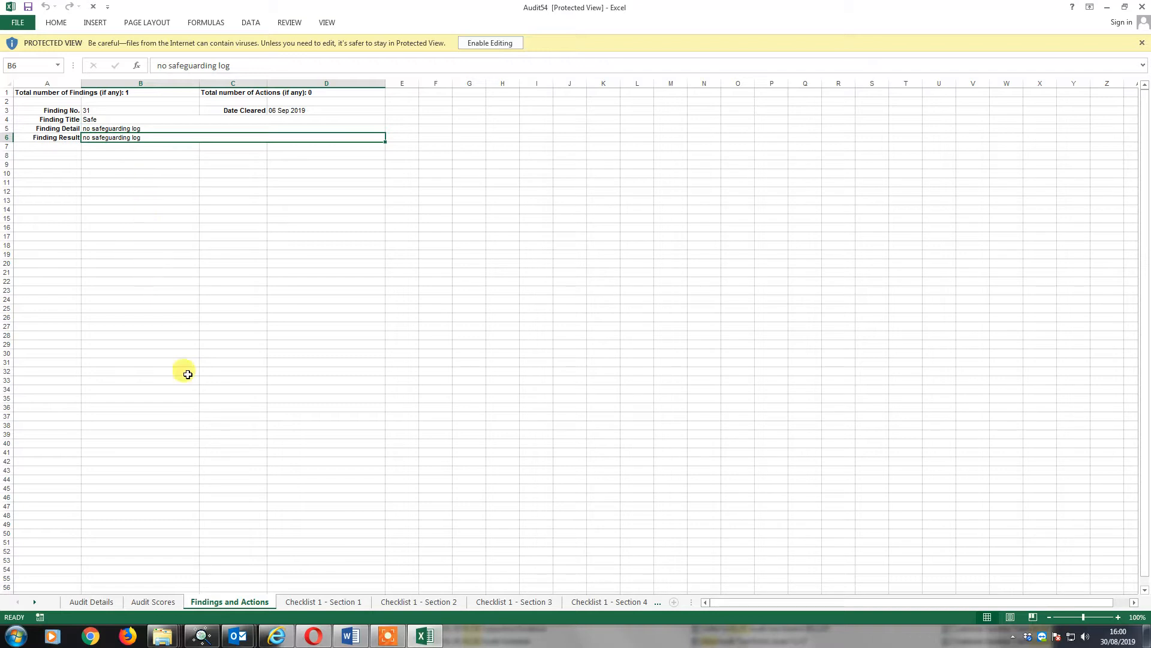
pyautogui.click(307, 602)
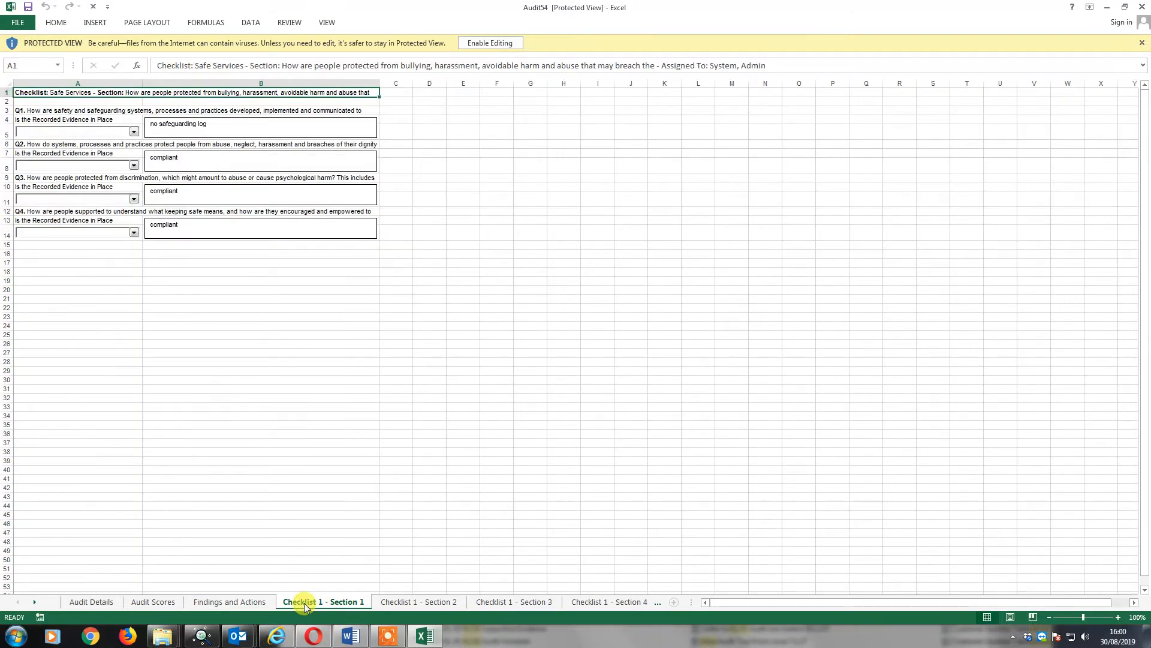
pyautogui.click(490, 43)
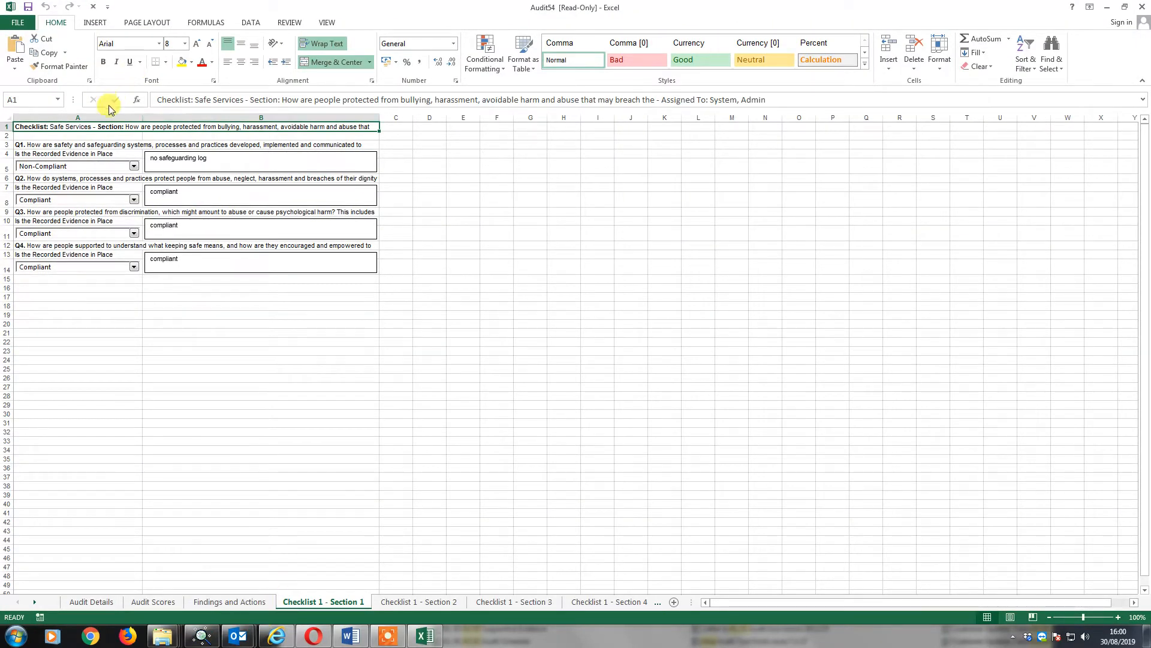
# Look through the questions on the Checklist 1 sheets for Sections 2, 3, 4 and 5.
pyautogui.click(436, 604)
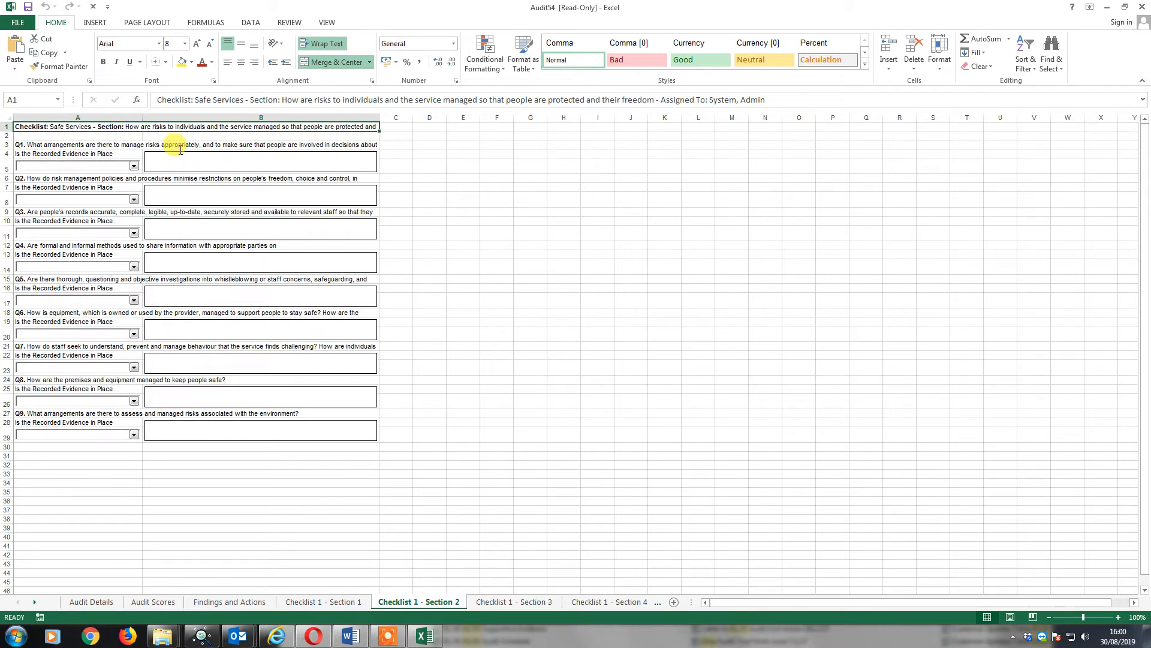
pyautogui.click(524, 602)
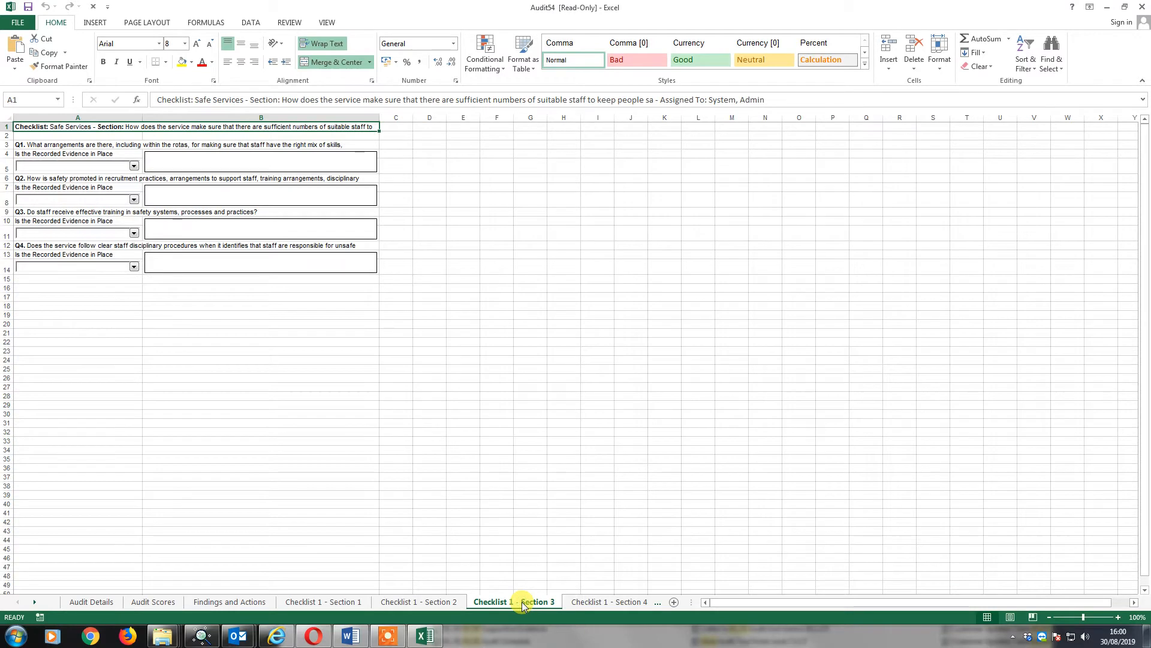
pyautogui.click(585, 602)
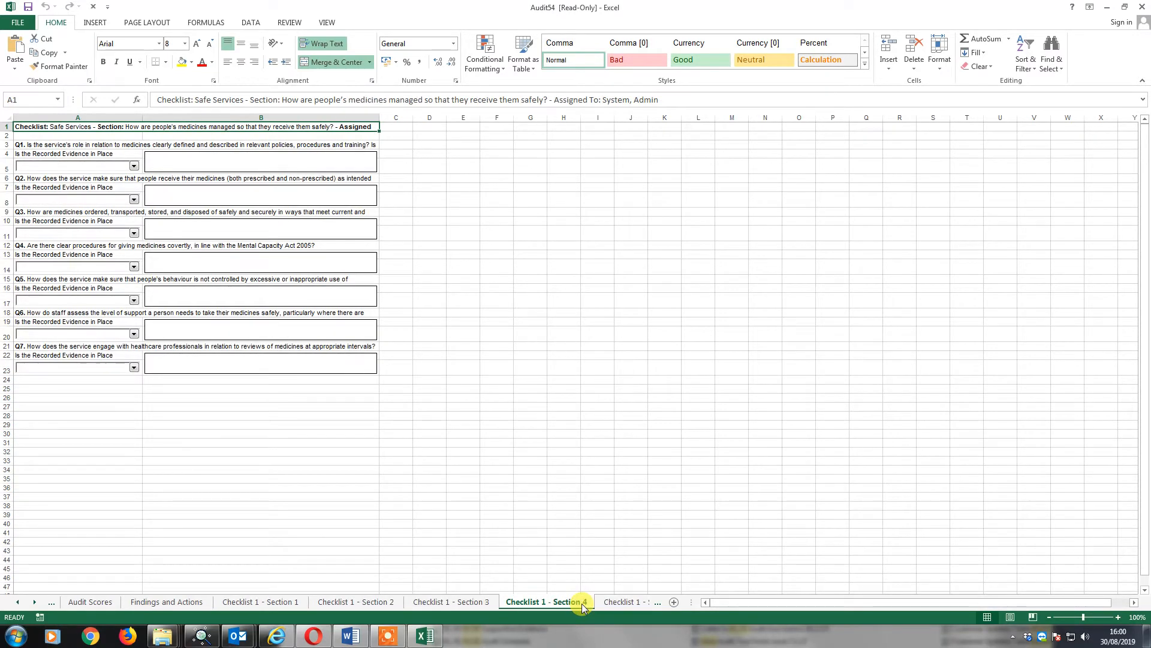
pyautogui.click(623, 603)
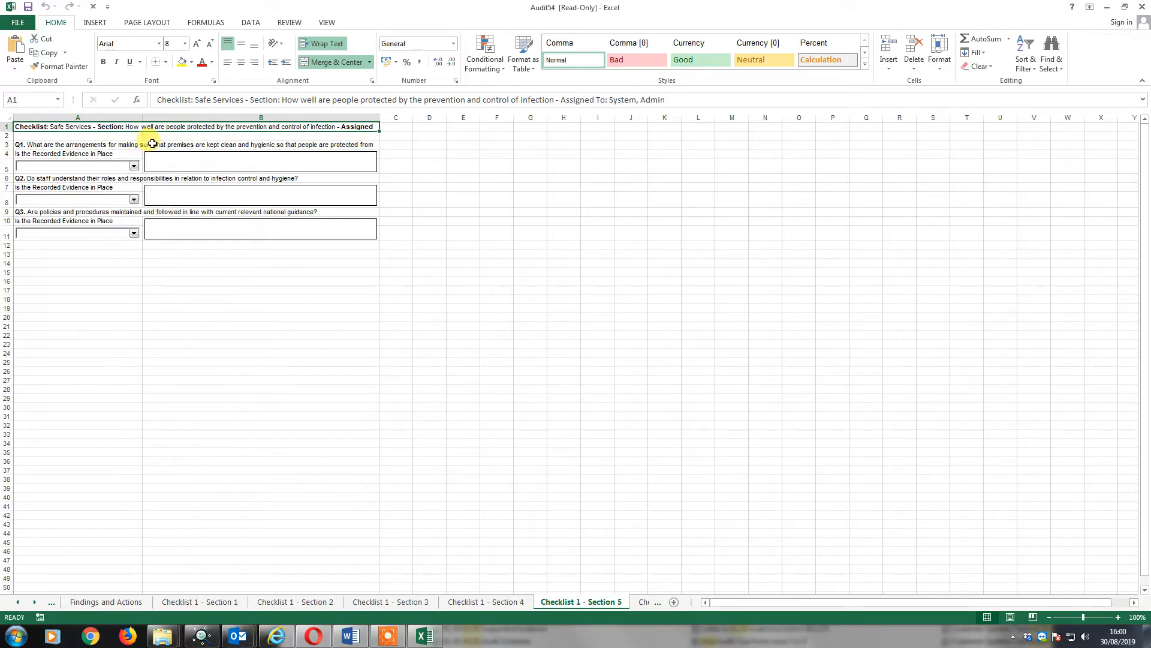
# Share the Audit54 workbook by email as an attachment and place the cursor in the new message's body.
pyautogui.click(18, 23)
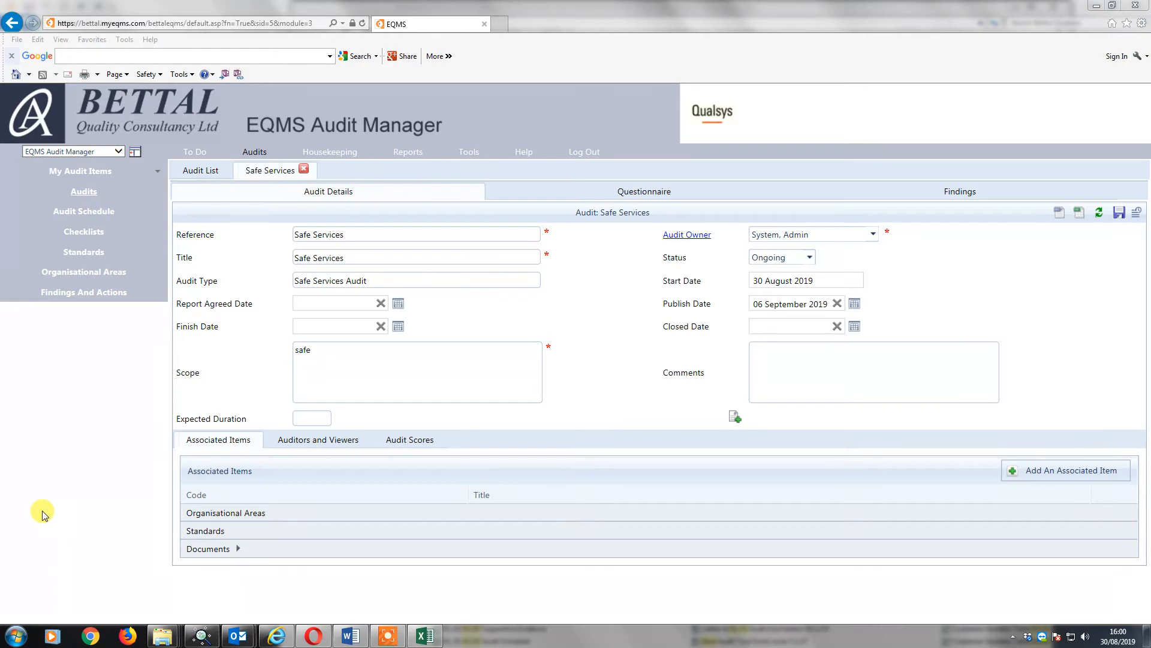
pyautogui.click(431, 642)
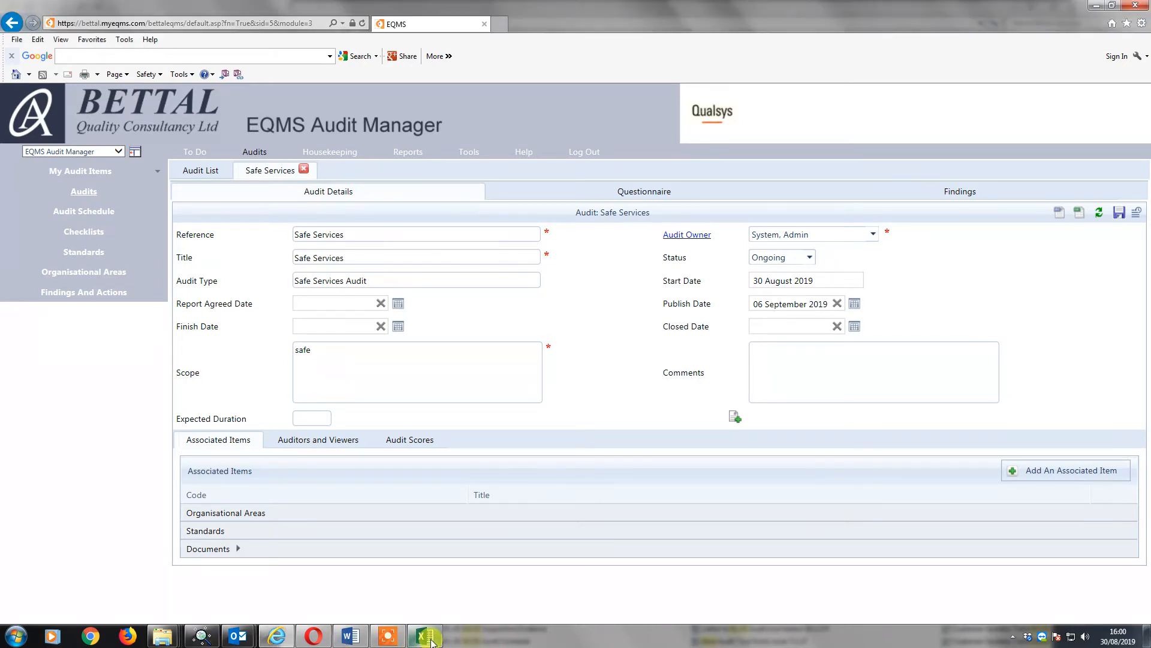
pyautogui.click(423, 640)
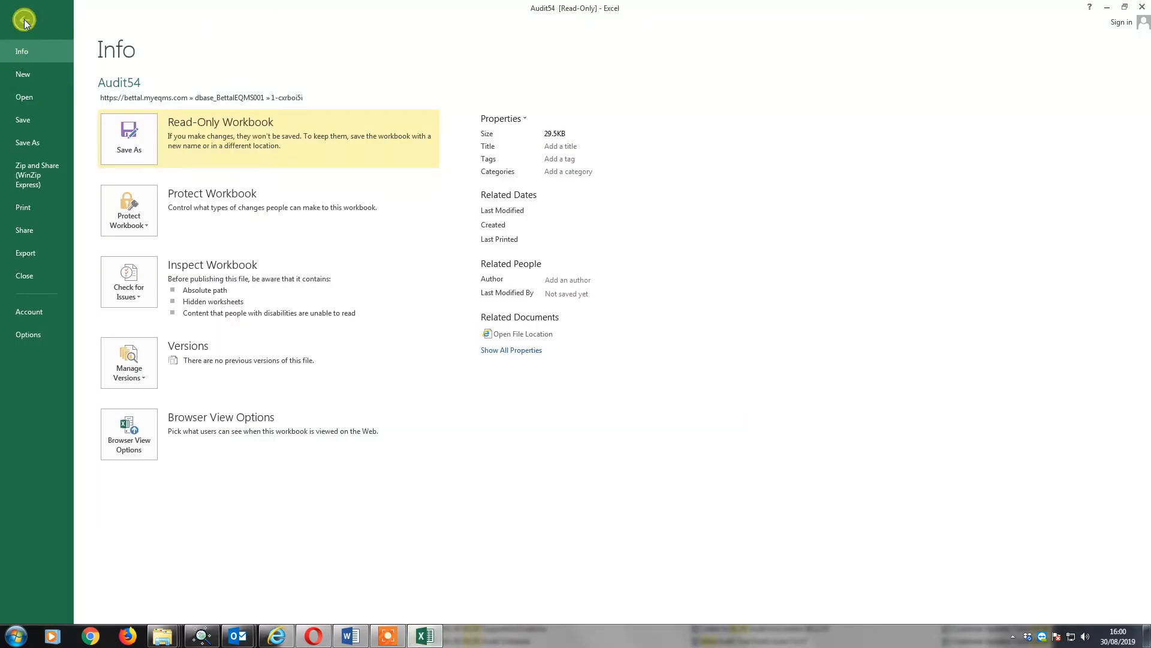
pyautogui.click(23, 231)
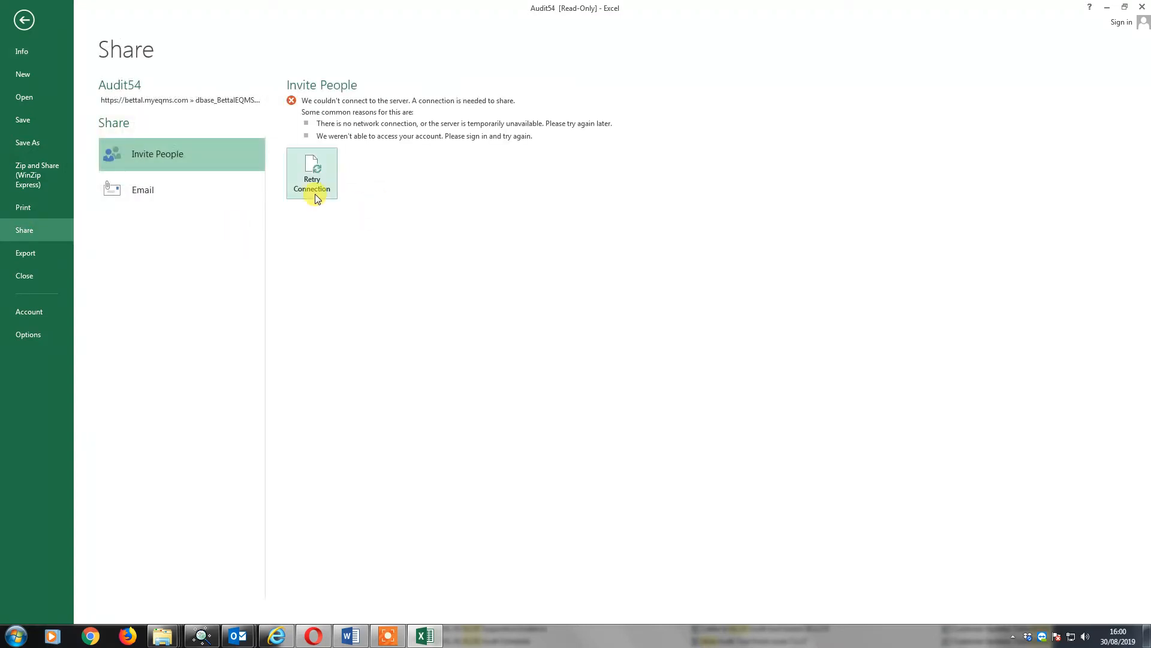
pyautogui.click(117, 192)
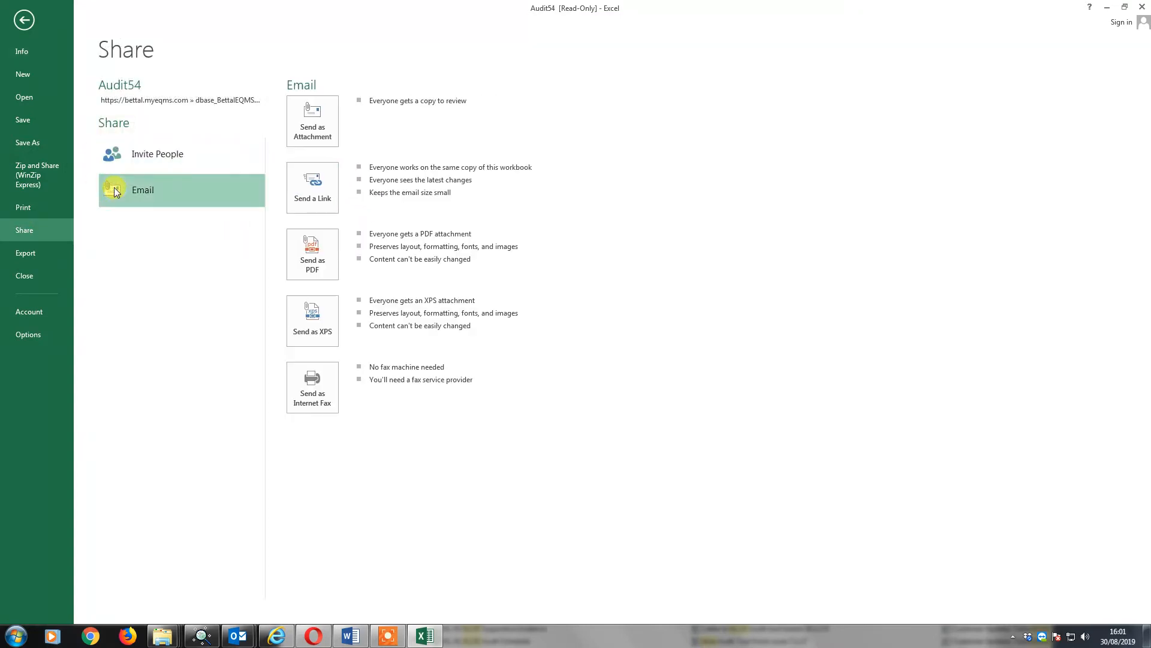
pyautogui.click(325, 126)
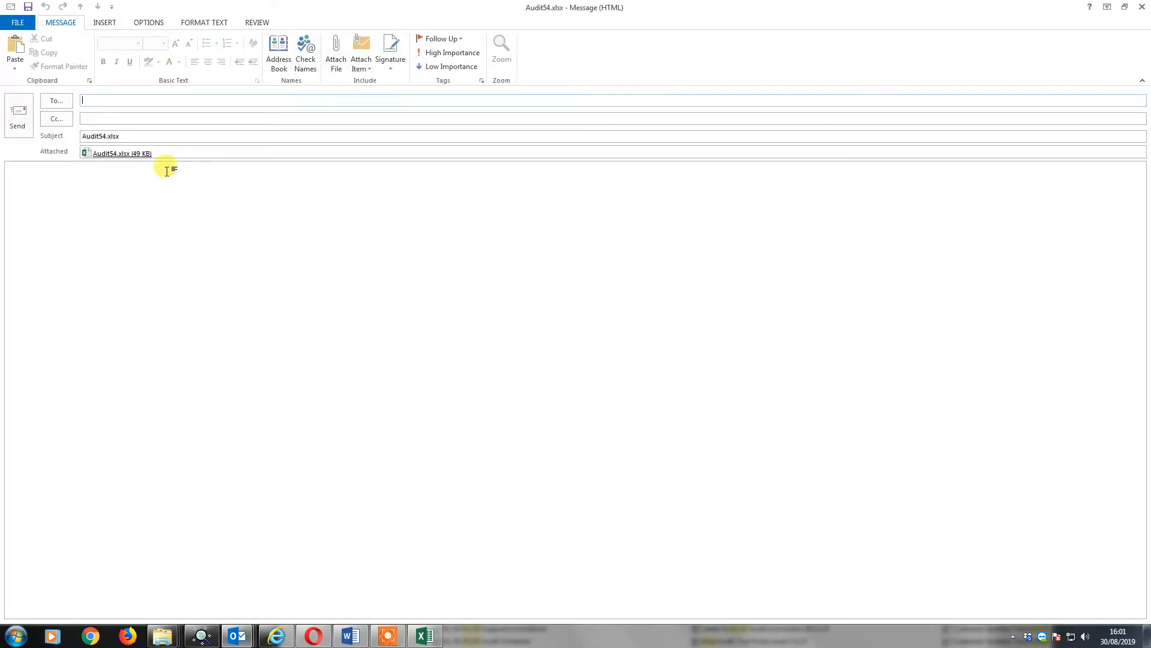
pyautogui.click(141, 193)
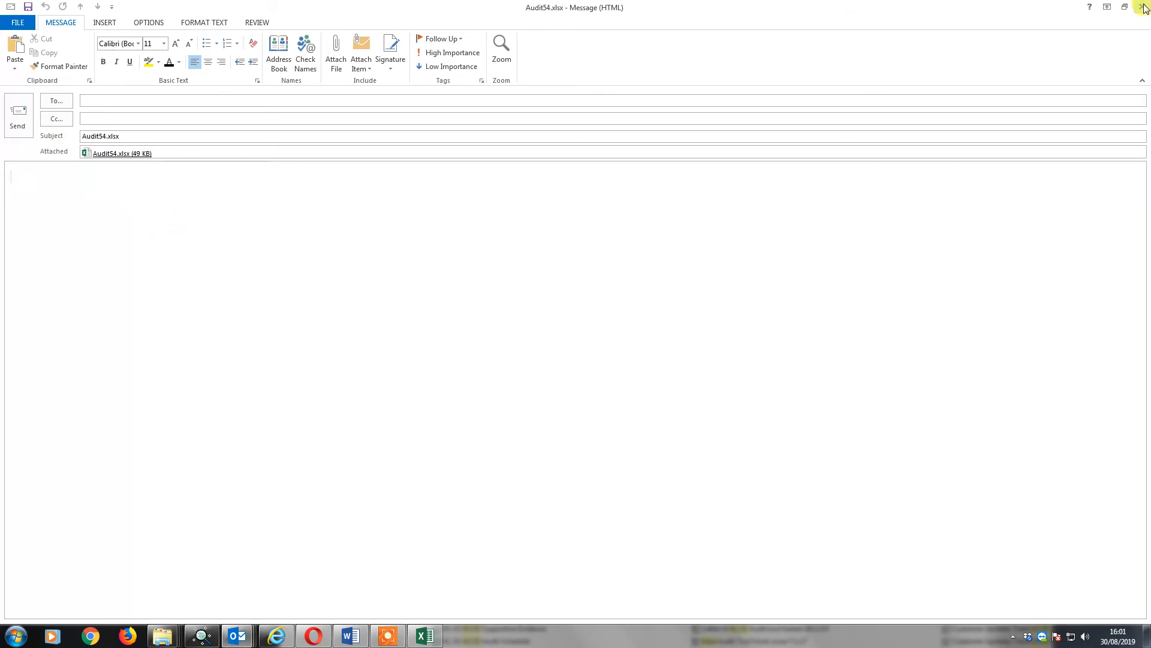
# Restore the Audit54.xlsx email message to a smaller window and close it without sending.
pyautogui.click(1125, 9)
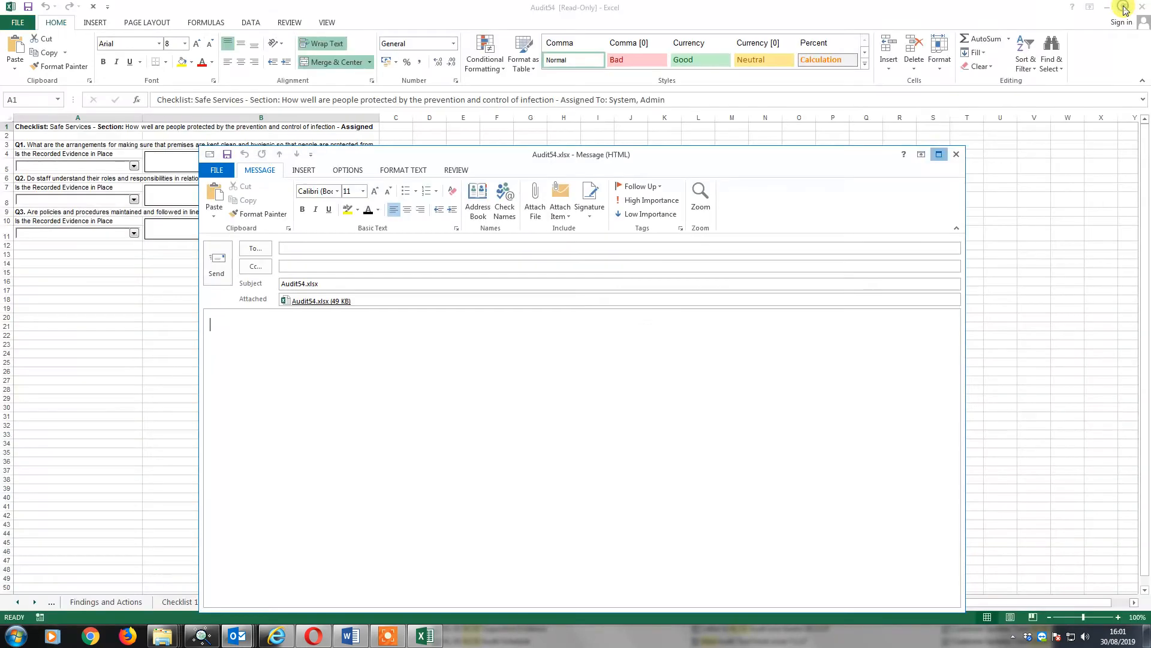
pyautogui.click(165, 307)
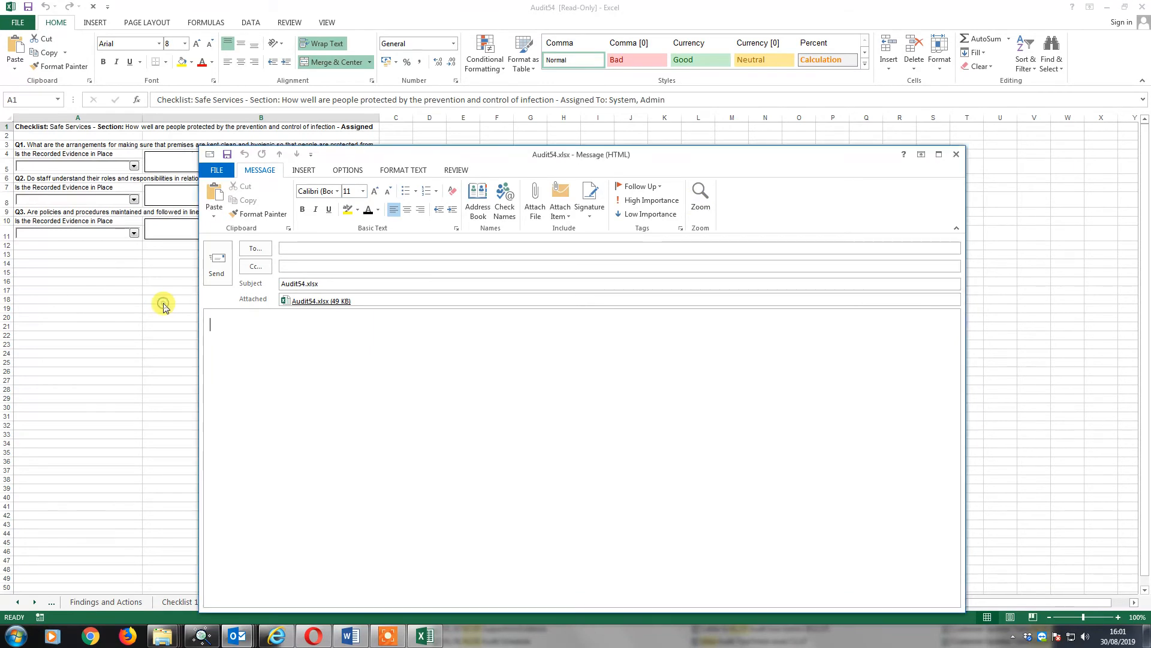
pyautogui.click(955, 156)
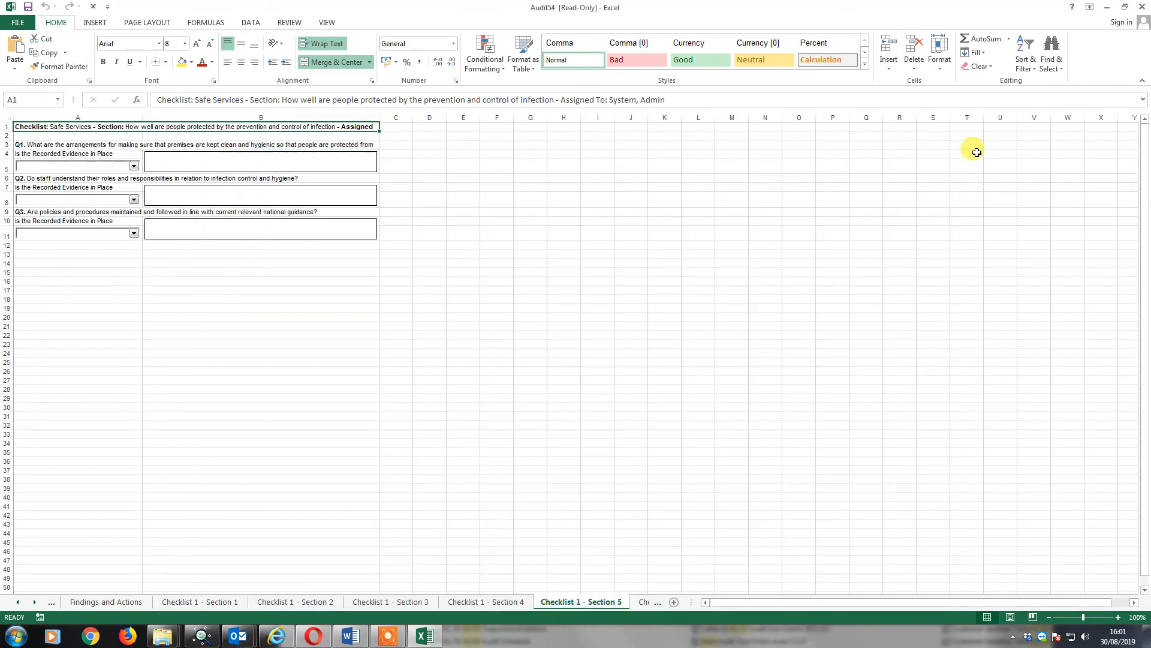
pyautogui.click(908, 222)
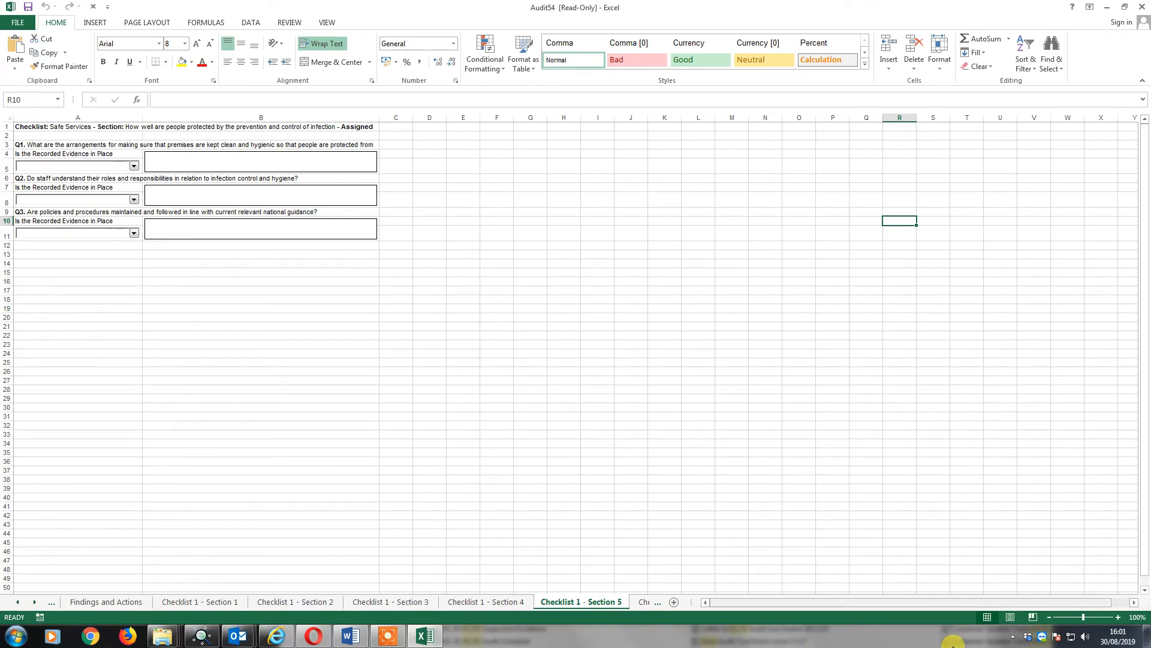
pyautogui.click(388, 636)
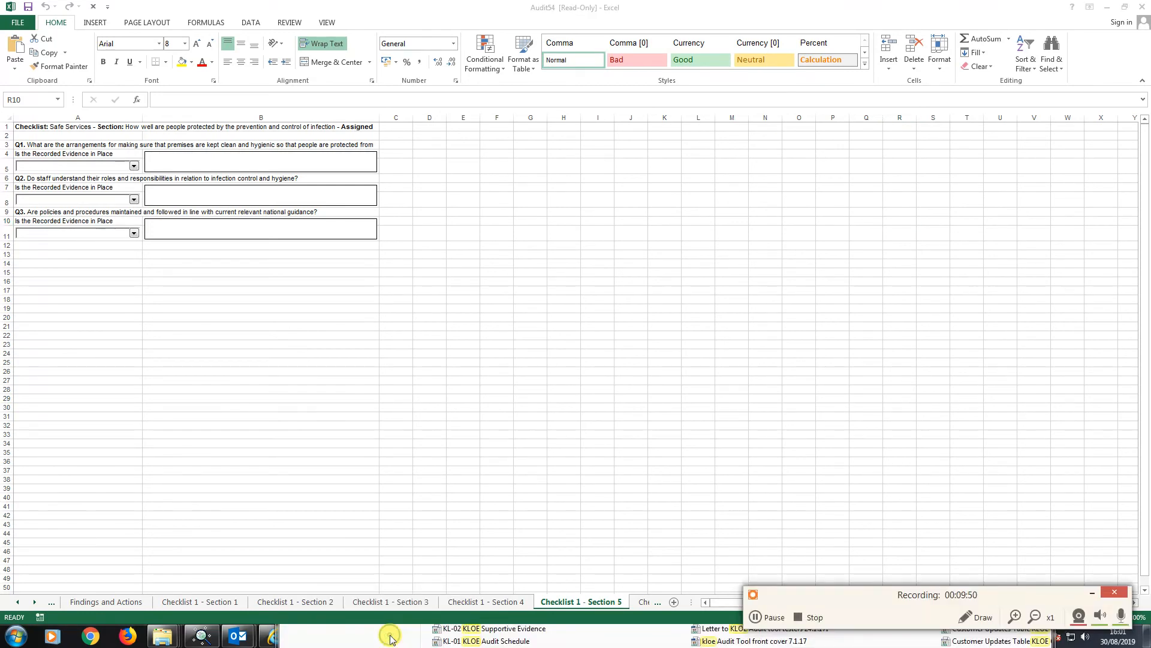